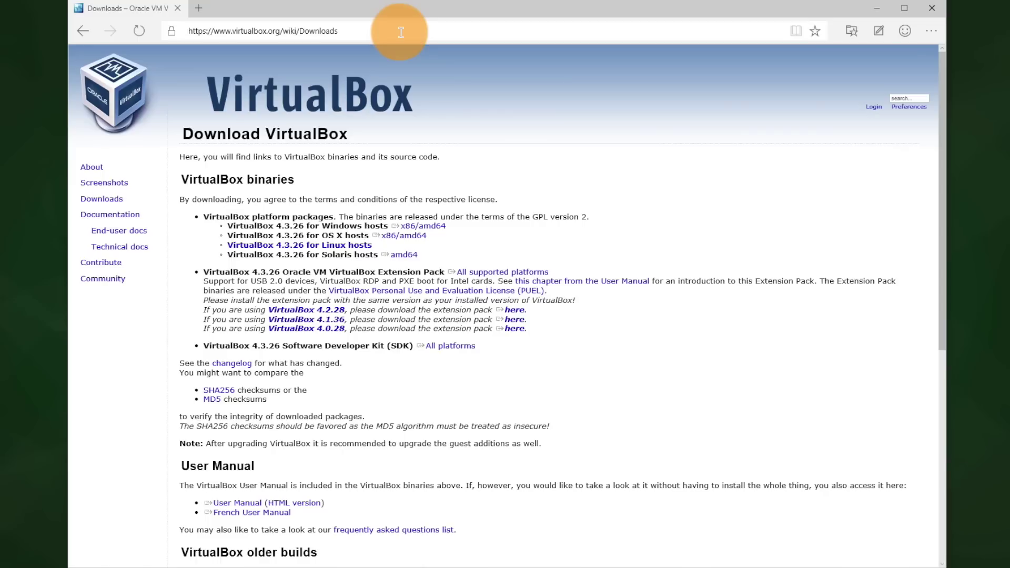
# Go to google.de and search for "windows 7 iso winfuture"
pyautogui.click(401, 32)
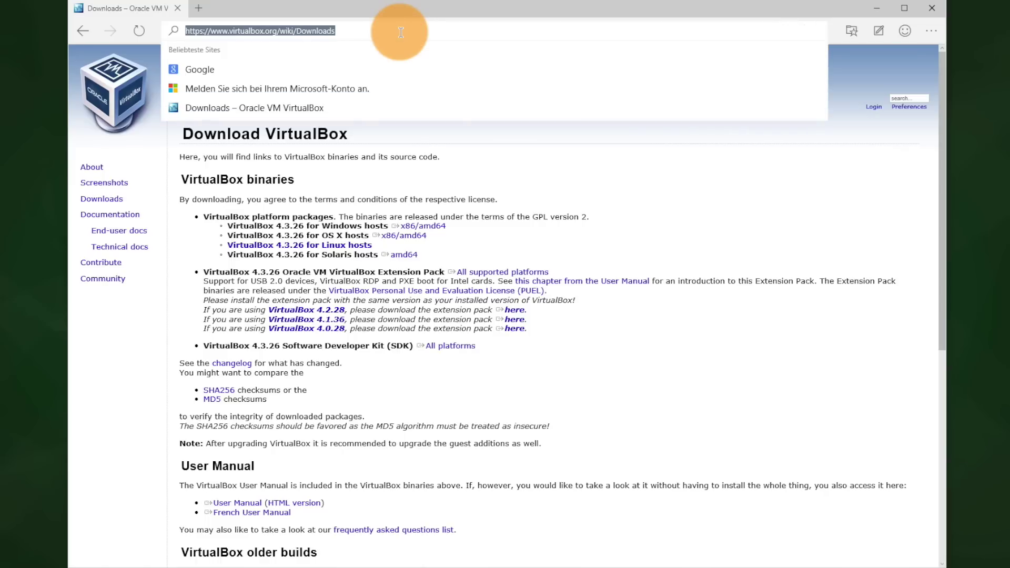
pyautogui.write('googl')
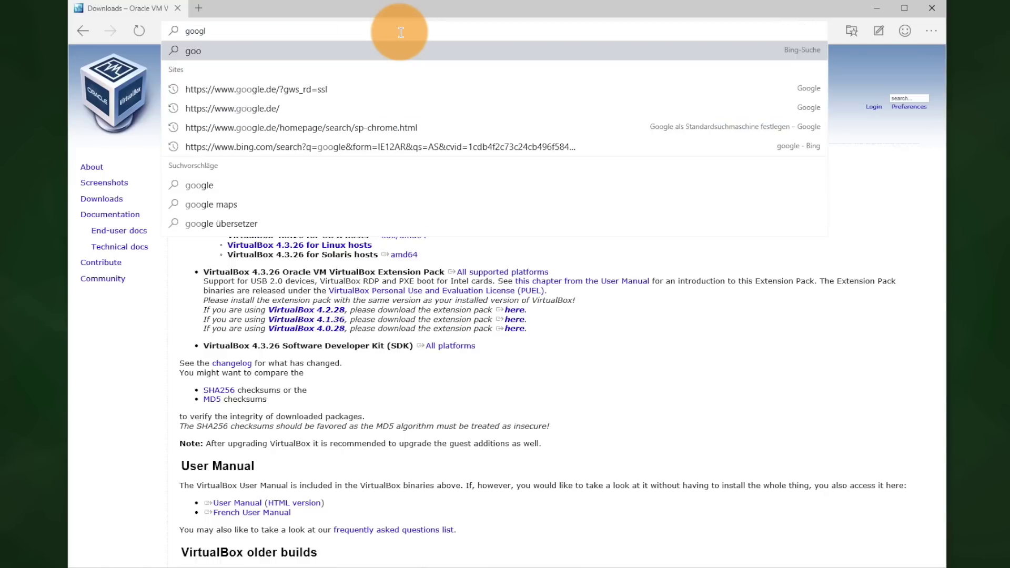
pyautogui.write('e.de')
pyautogui.press('Return')
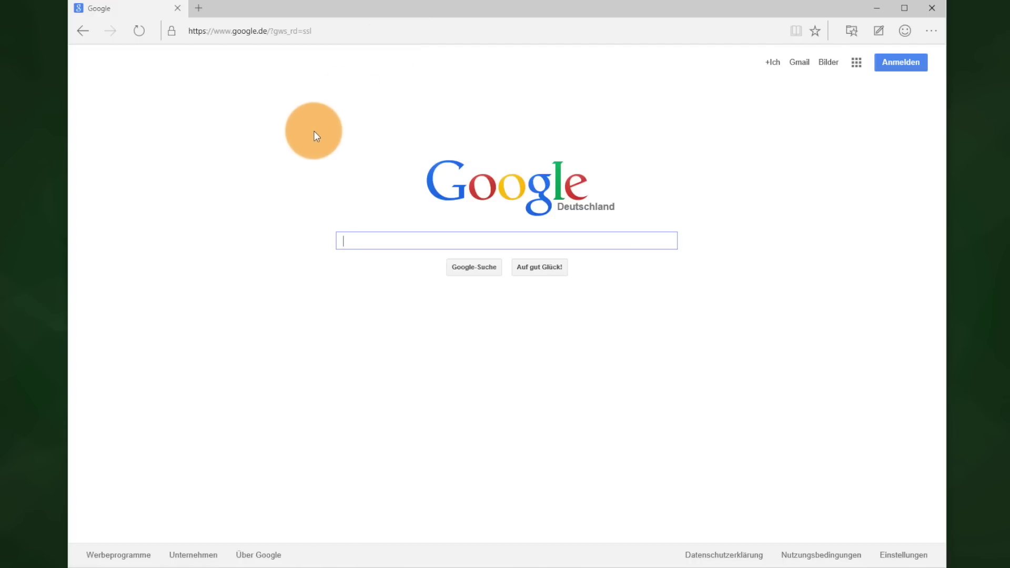
pyautogui.write('windows 7 iso winfu')
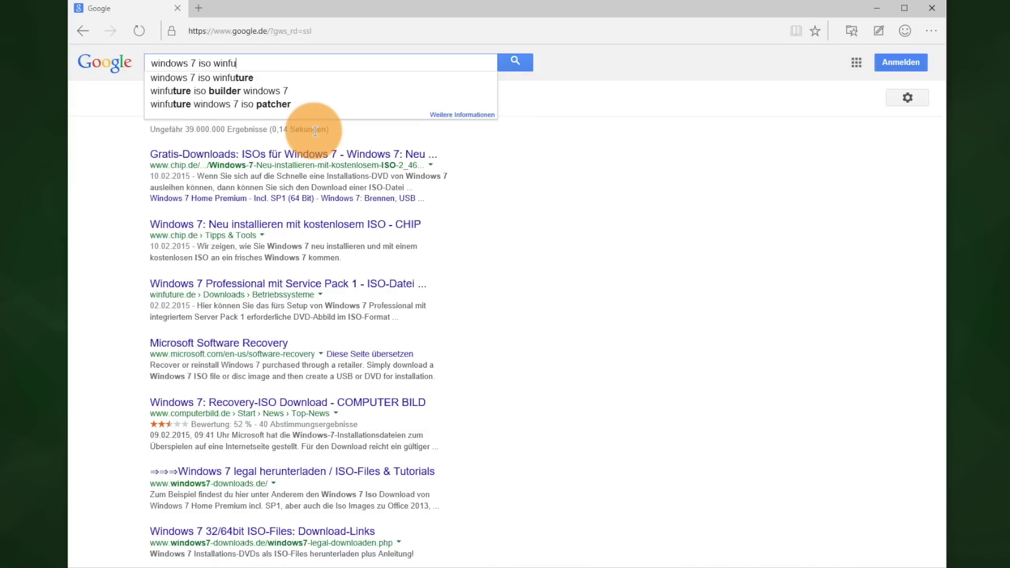
pyautogui.press('Down')
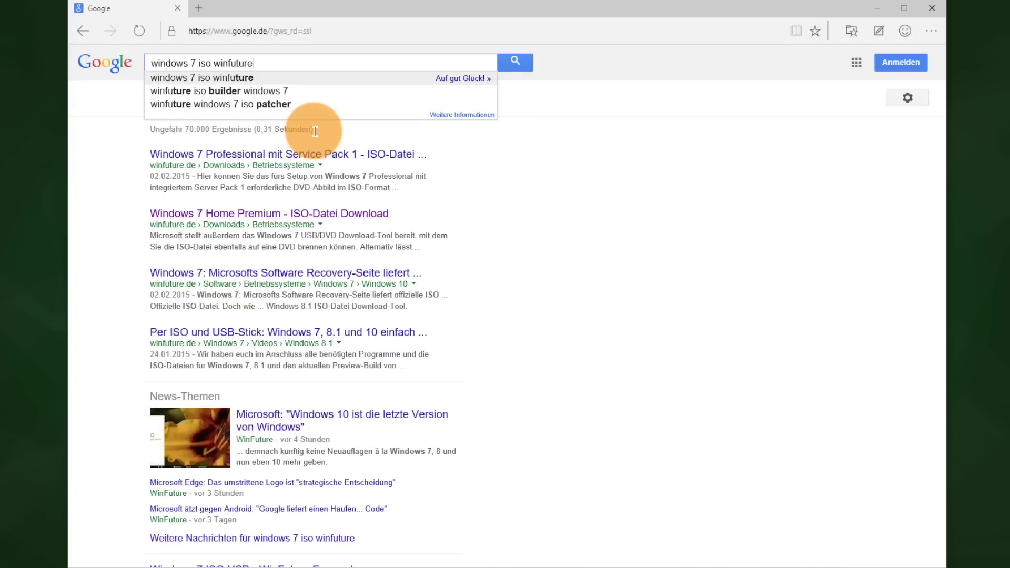
pyautogui.press('Return')
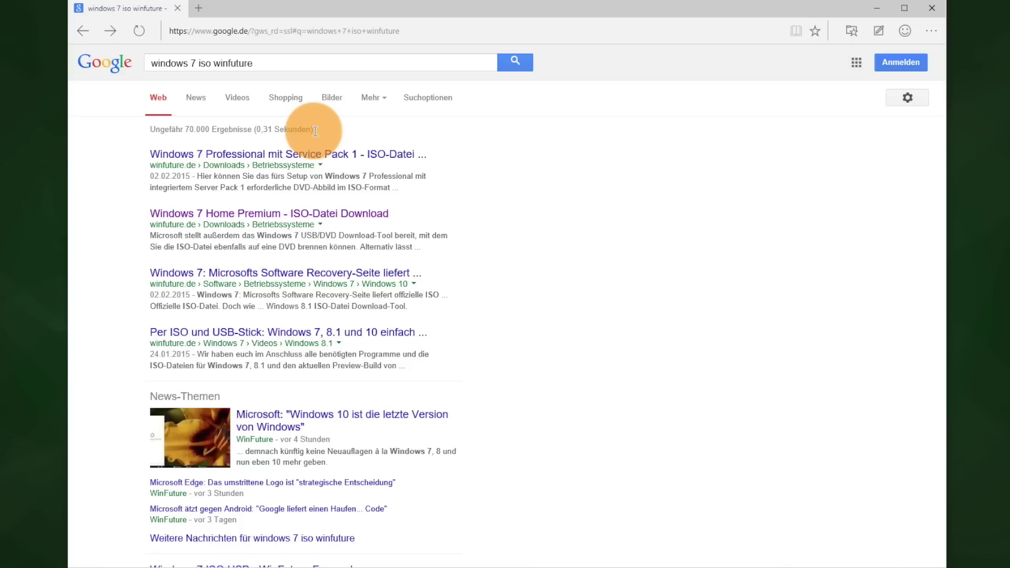
# Open the WinFuture page for the Windows 7 Home Premium ISO, select the 32-Bit version and start its download
pyautogui.click(340, 215)
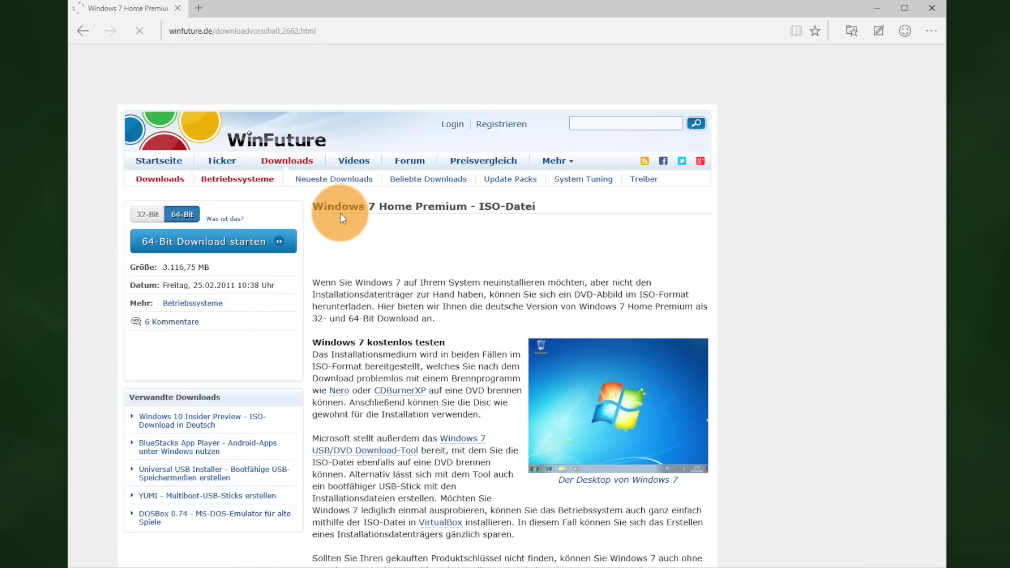
pyautogui.scroll(-4, 398, 254)
pyautogui.scroll(-8, 398, 253)
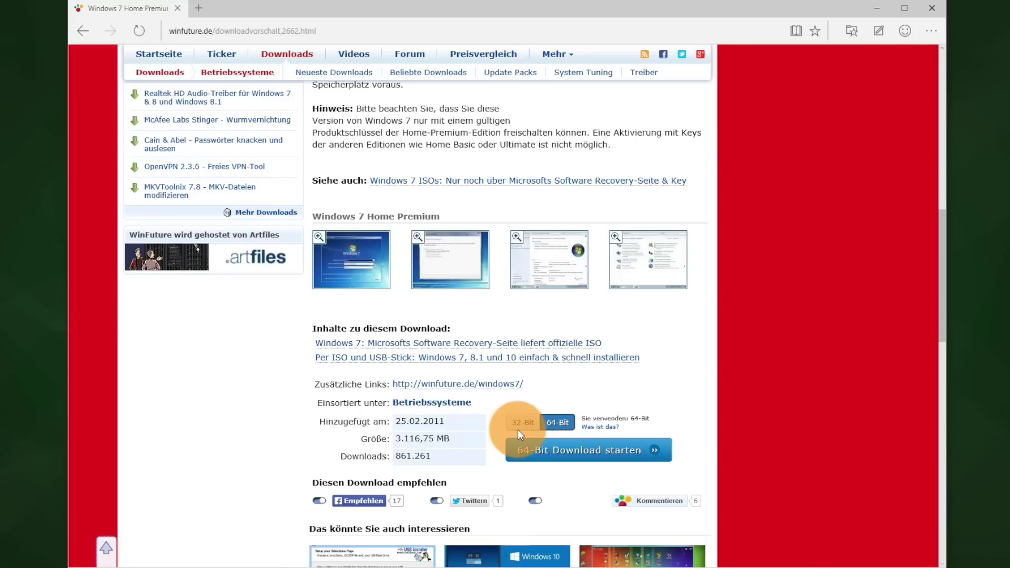
pyautogui.click(518, 428)
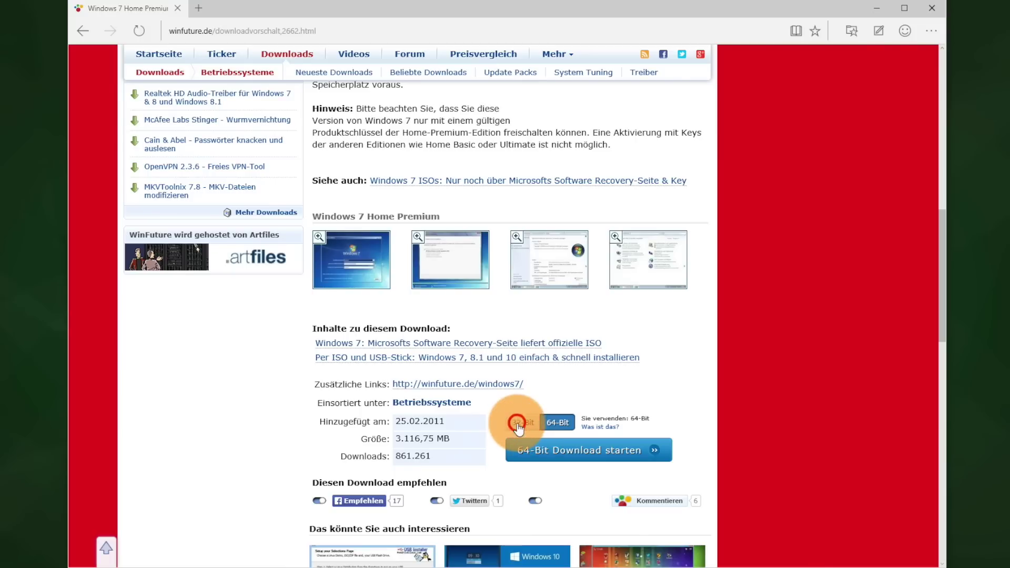
pyautogui.click(541, 455)
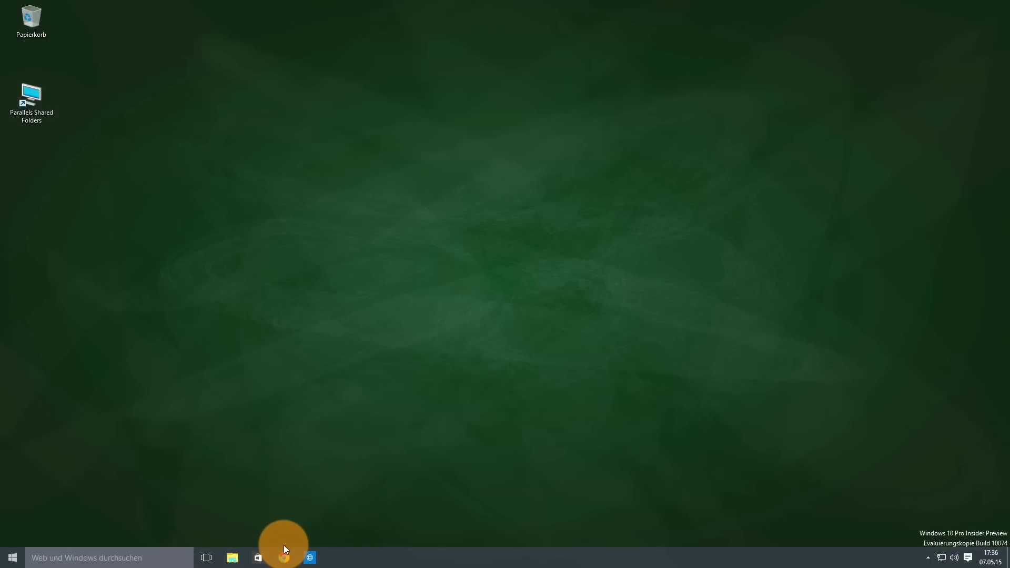
# Open the Downloads folder in File Explorer and run the VirtualBox-4.3.26-98988-Win installer
pyautogui.click(233, 557)
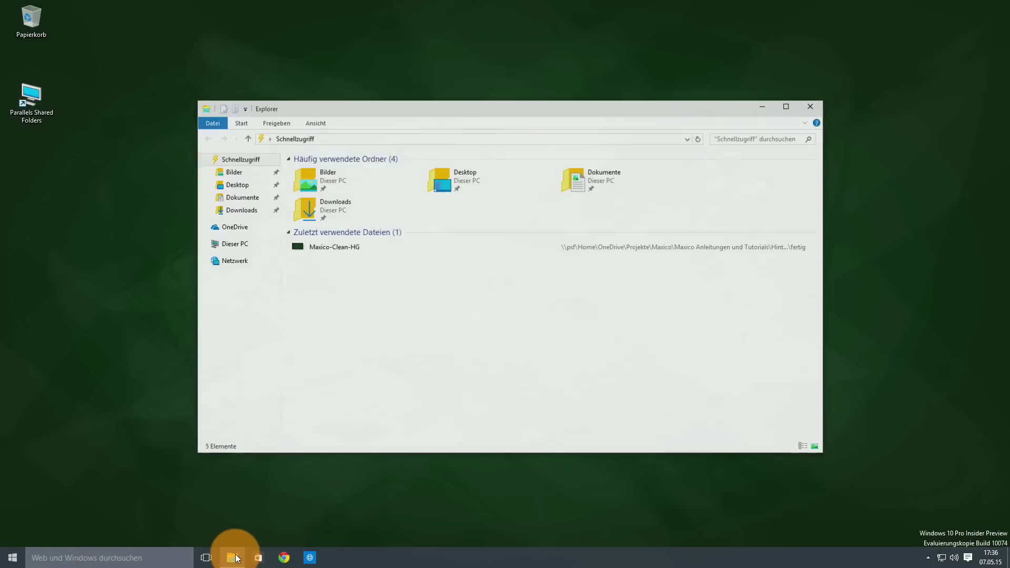
pyautogui.click(243, 210)
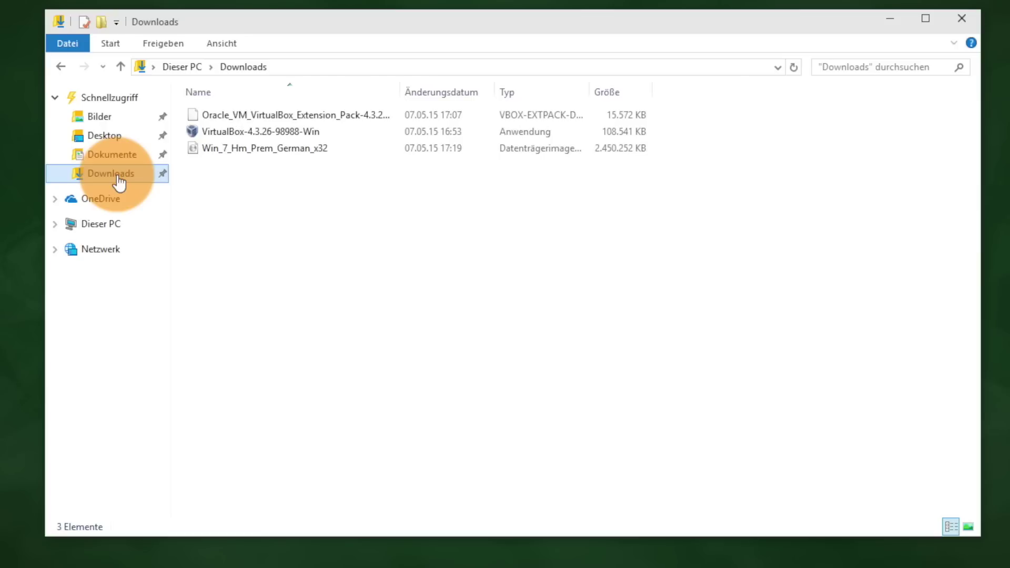
pyautogui.click(277, 134)
pyautogui.doubleClick(277, 134)
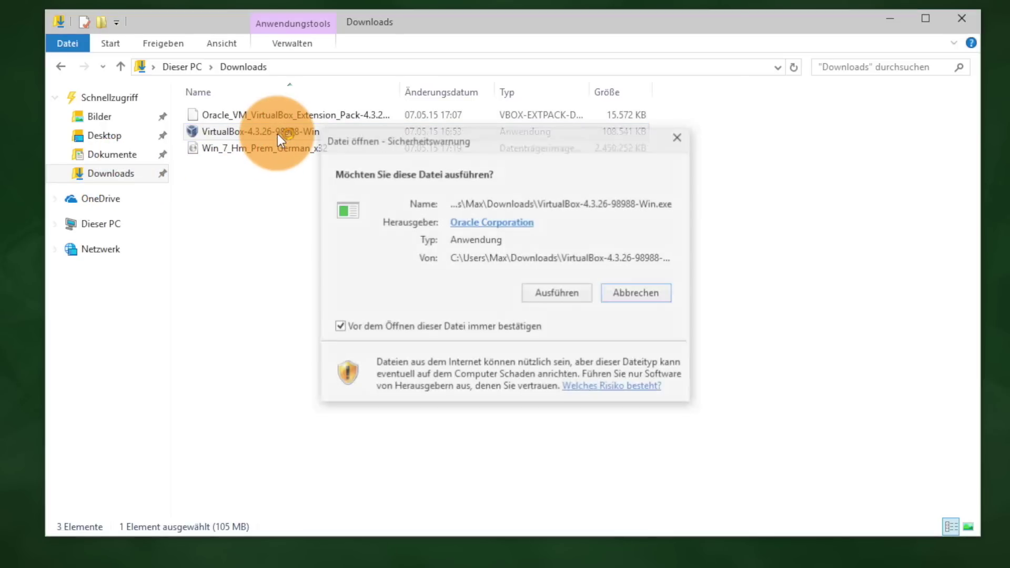
pyautogui.click(554, 293)
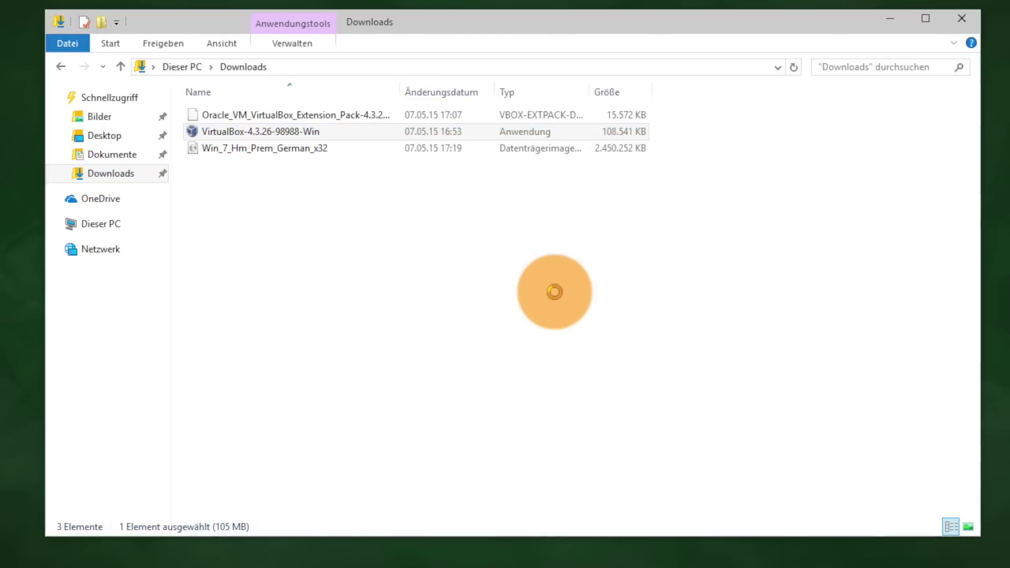
# Install VirtualBox 4.3.26 with the default setup options, agreeing to the network interface reset and allowing the system changes
pyautogui.click(582, 399)
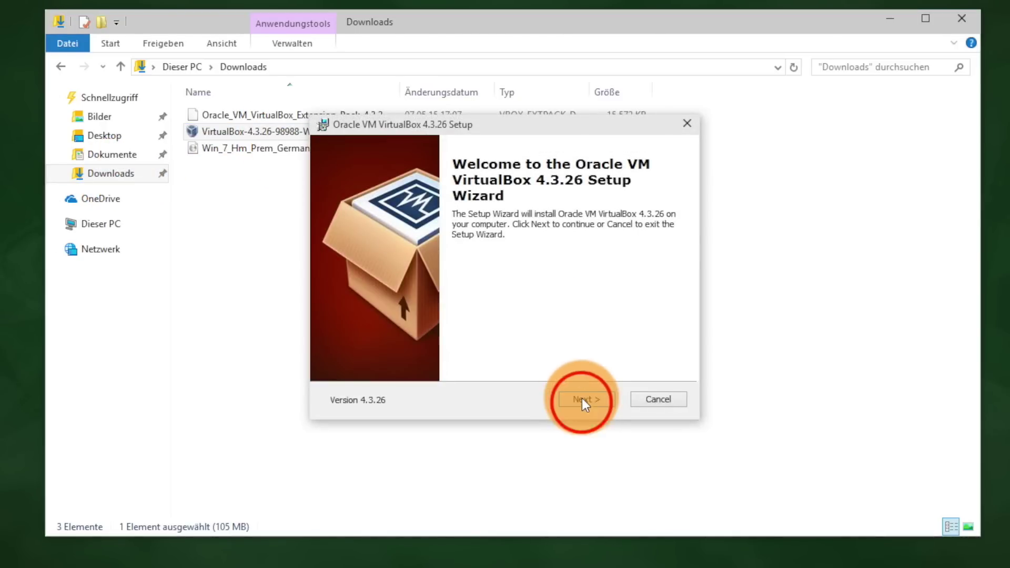
pyautogui.click(582, 403)
pyautogui.click(582, 403)
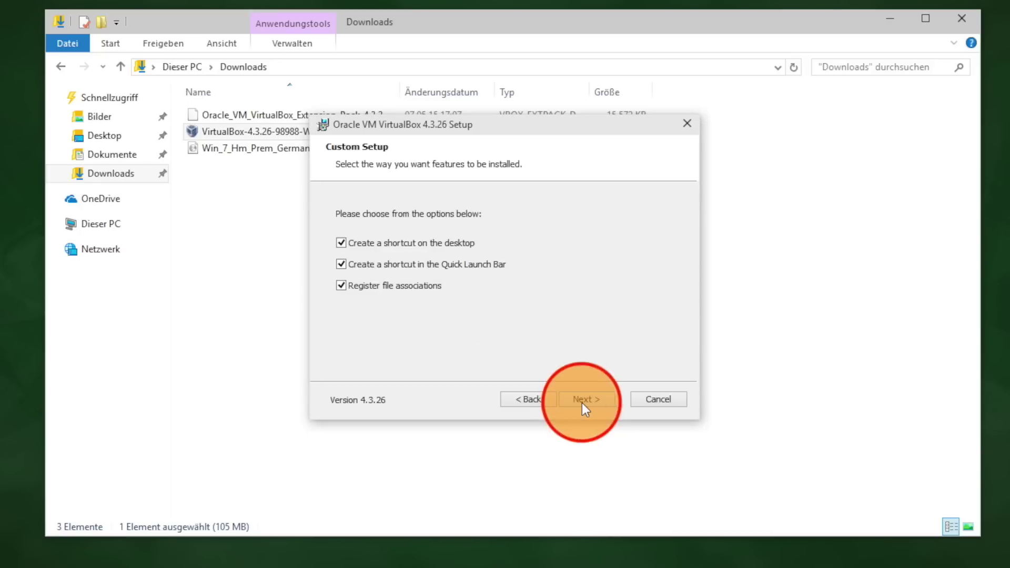
pyautogui.click(581, 403)
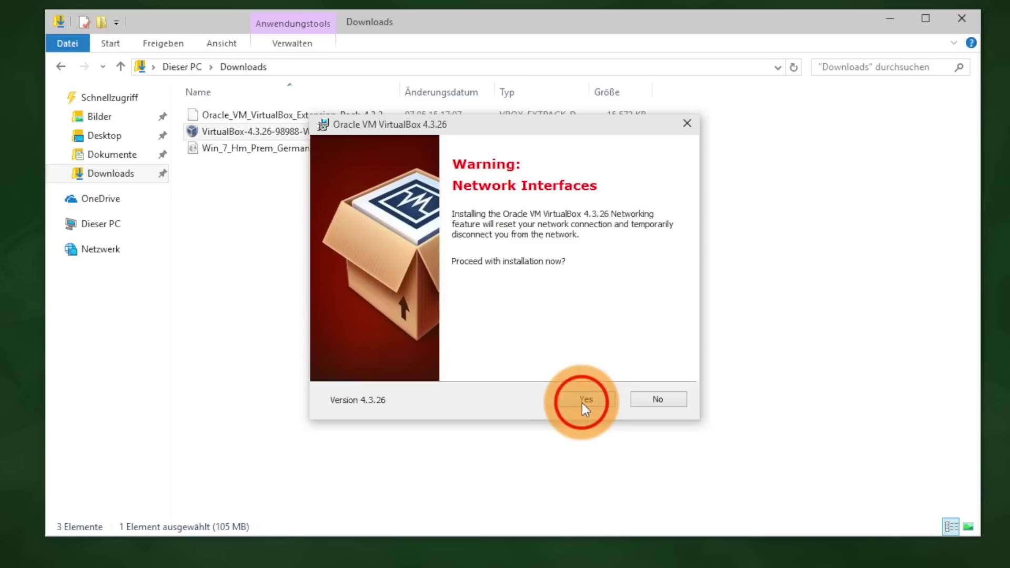
pyautogui.click(582, 403)
pyautogui.click(582, 403)
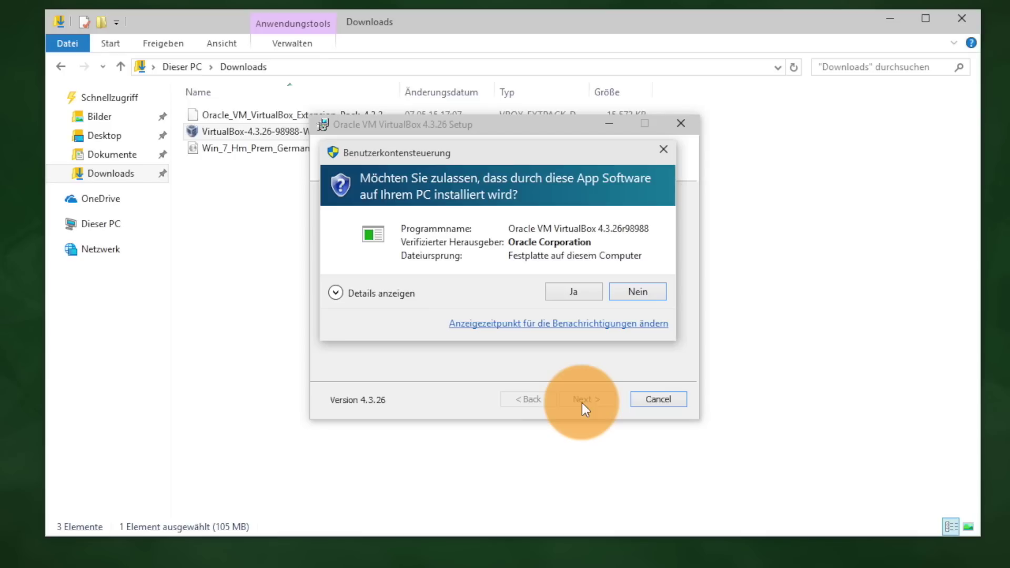
pyautogui.click(583, 293)
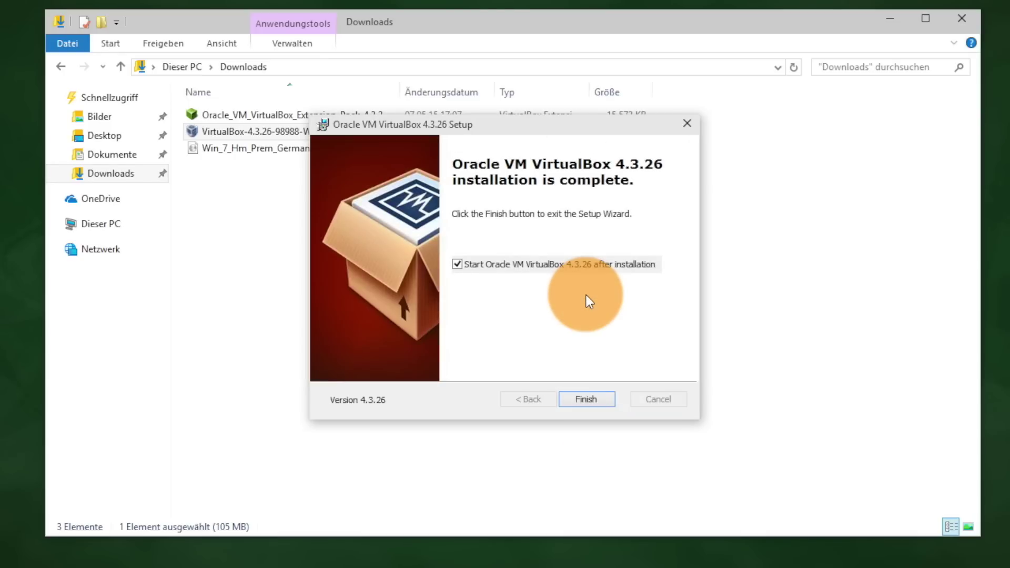
# Finish the VirtualBox setup with the option to start the program after installation turned off
pyautogui.click(457, 264)
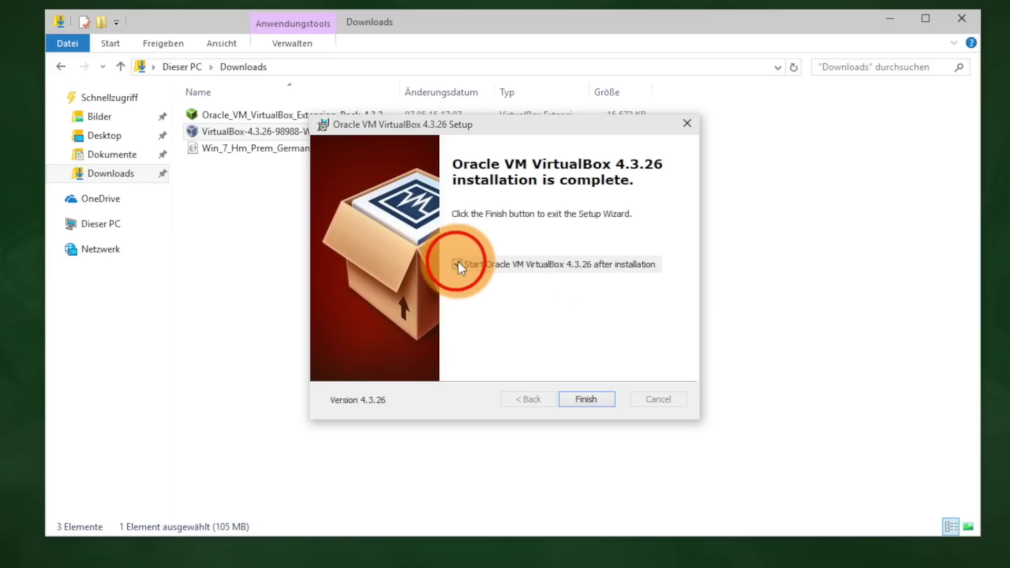
pyautogui.click(584, 400)
pyautogui.click(463, 325)
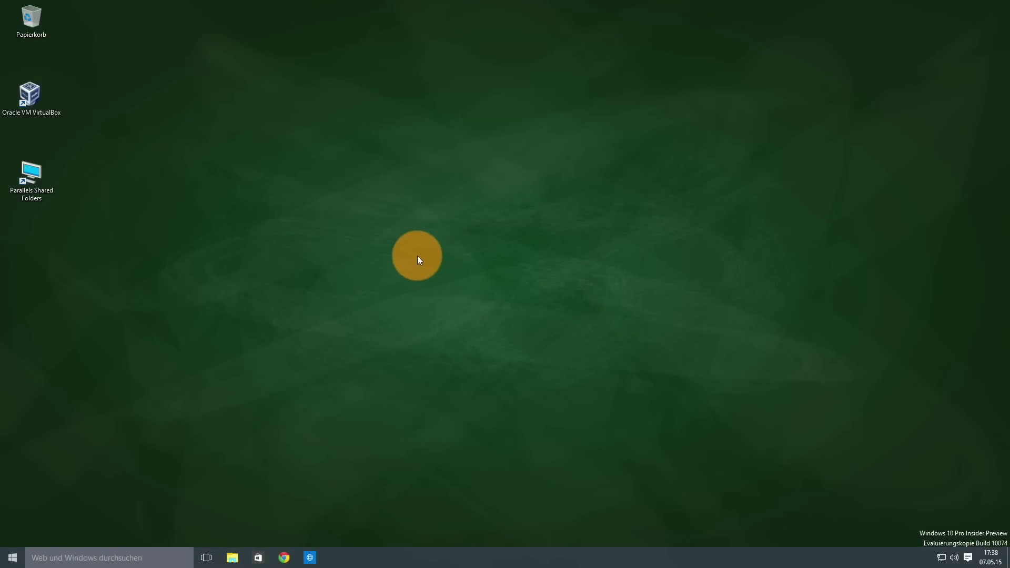
# Open the Downloads folder in File Explorer and launch the Oracle VM VirtualBox Extension Pack file
pyautogui.click(232, 557)
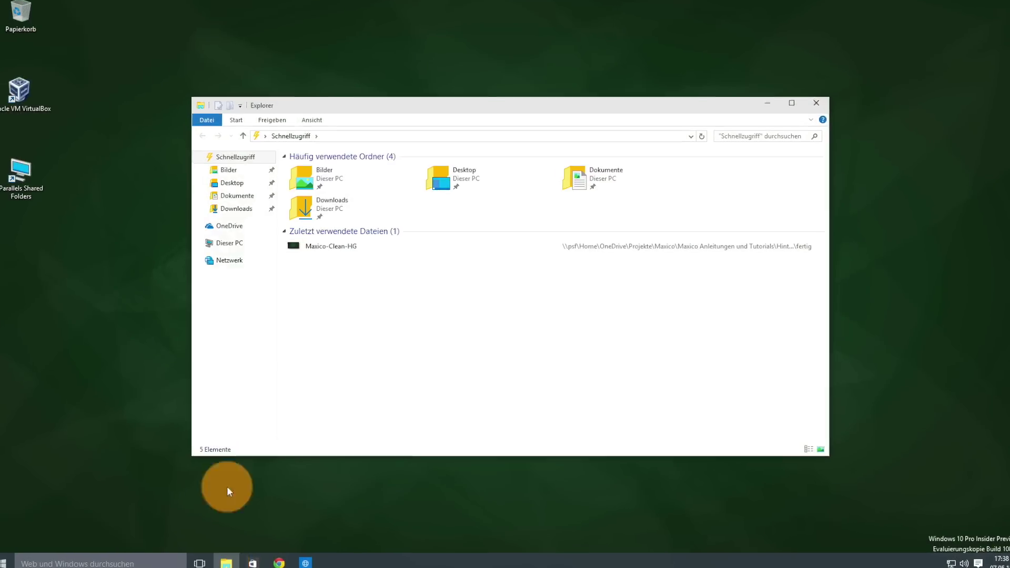
pyautogui.click(235, 189)
pyautogui.click(198, 197)
pyautogui.click(363, 152)
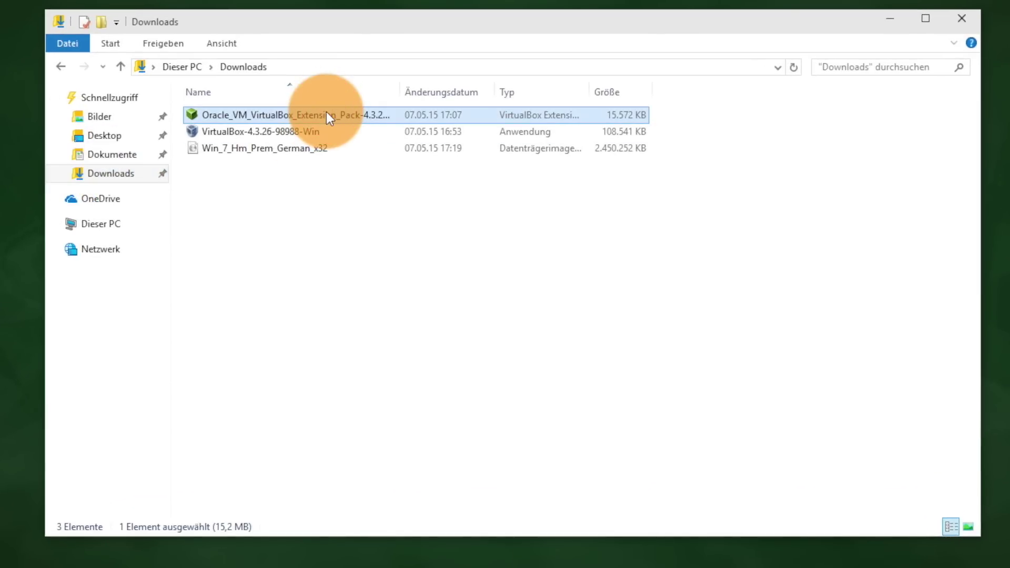
pyautogui.doubleClick(326, 115)
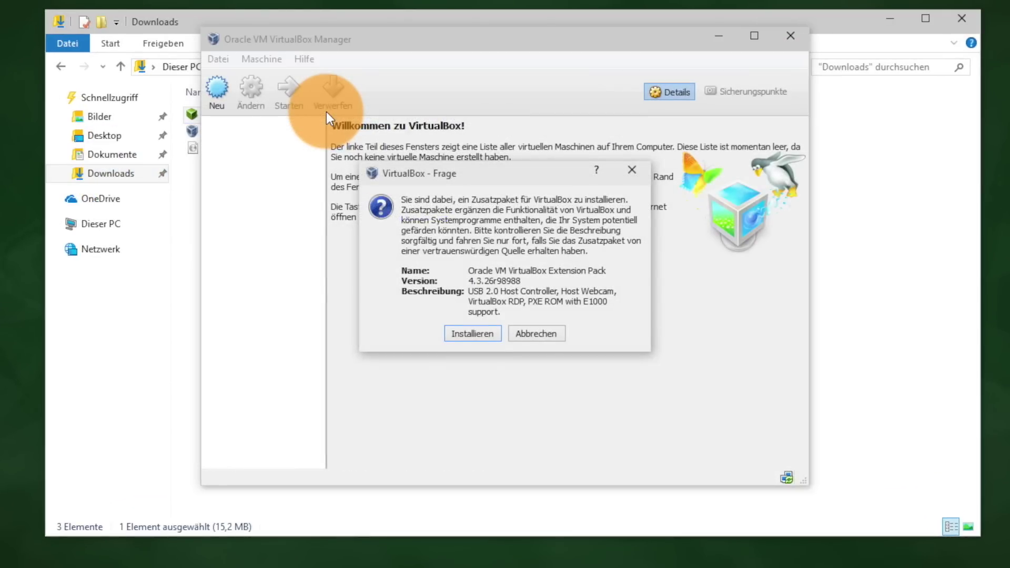
# Install the VirtualBox Extension Pack, agreeing to its license after reading to the end and allowing the system changes
pyautogui.click(471, 334)
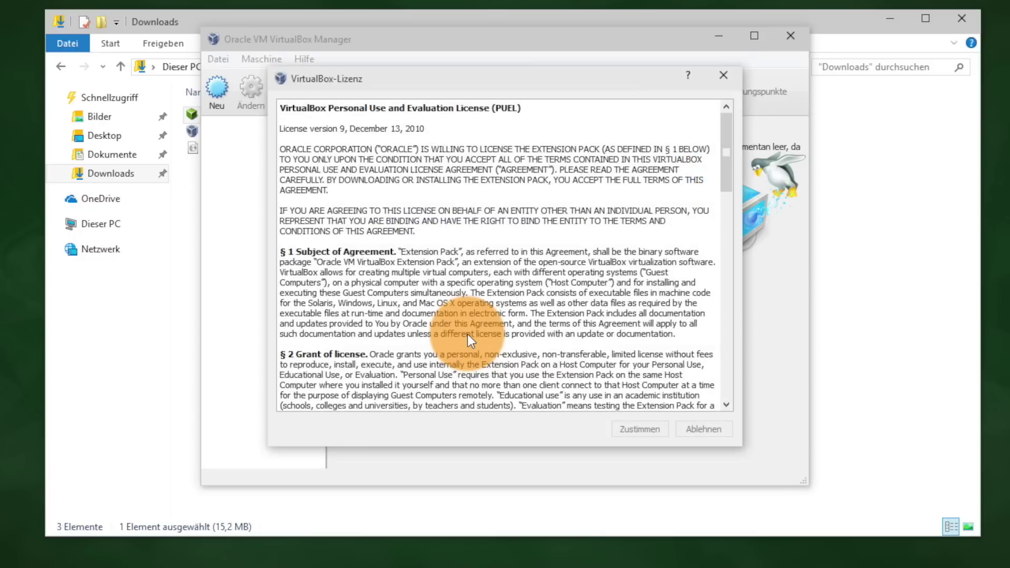
pyautogui.click(734, 162)
pyautogui.moveTo(736, 160); pyautogui.dragTo(732, 387)
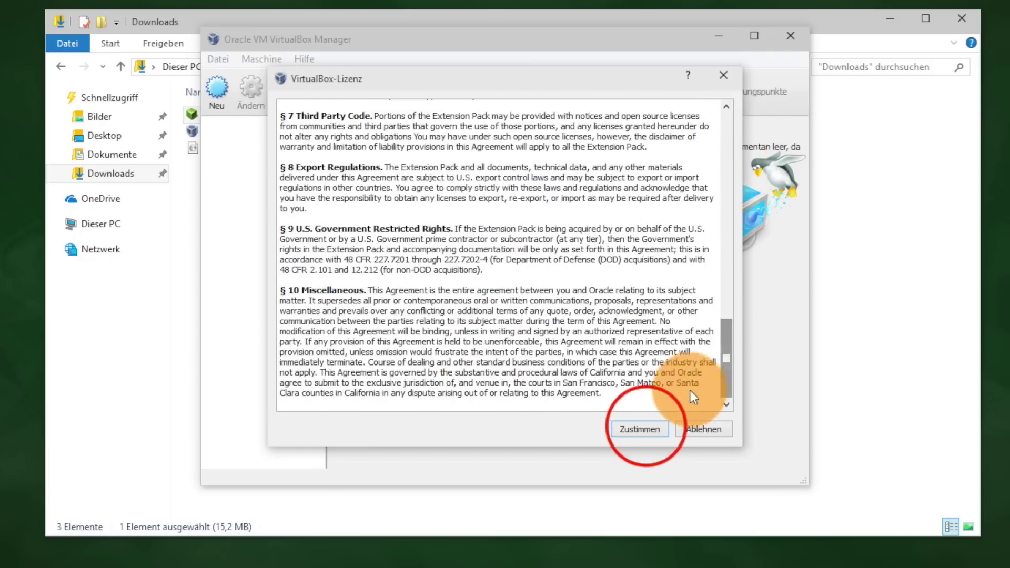
pyautogui.click(646, 427)
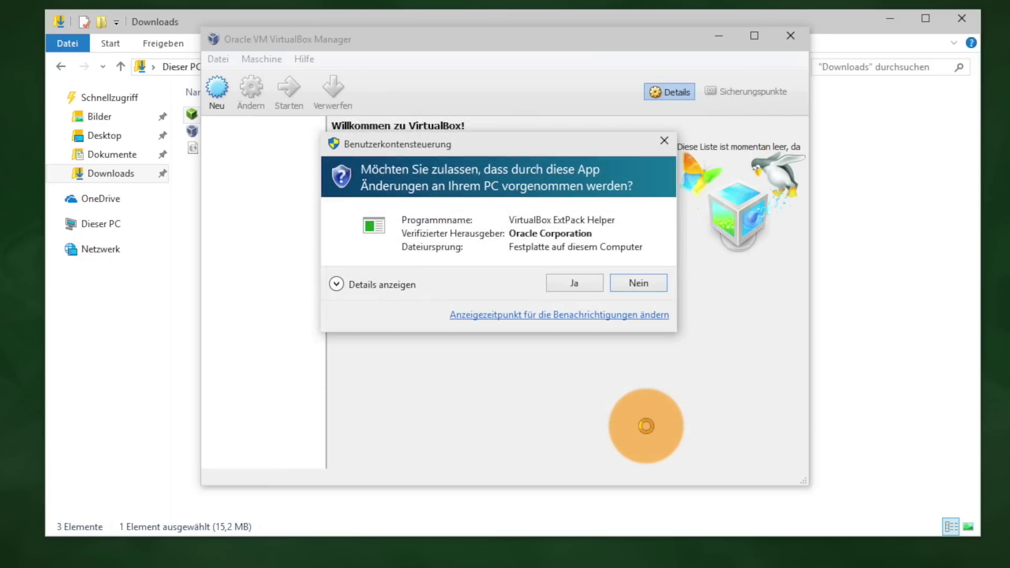
pyautogui.click(586, 284)
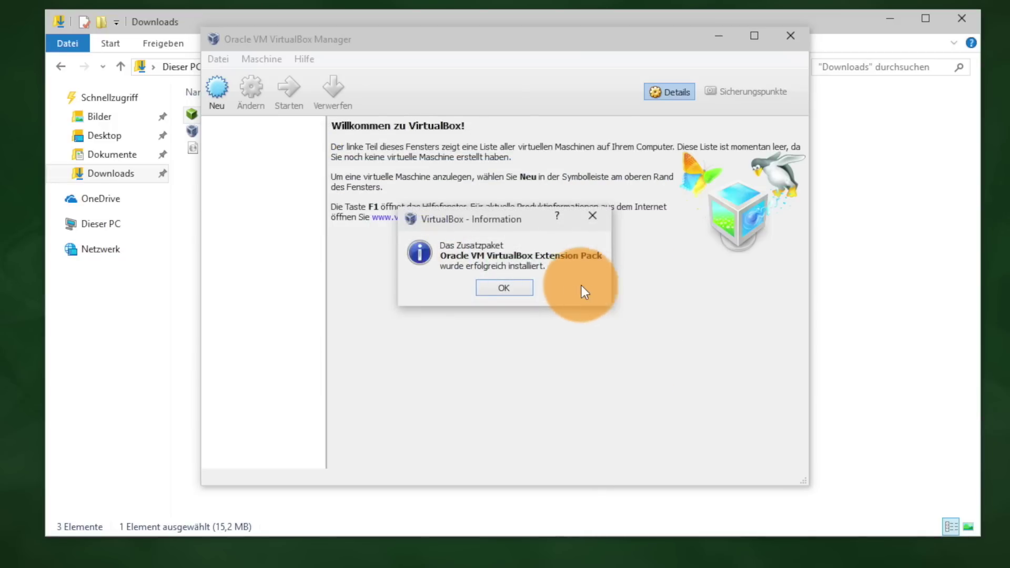
pyautogui.click(519, 287)
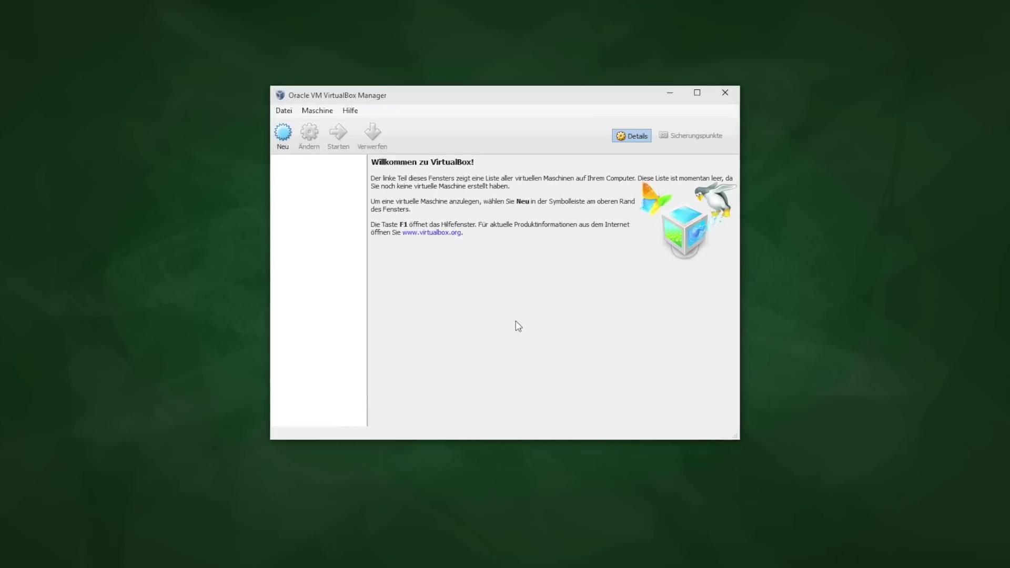
# Begin a new Microsoft Windows virtual machine named Probier-PC and choose its operating system version
pyautogui.click(209, 80)
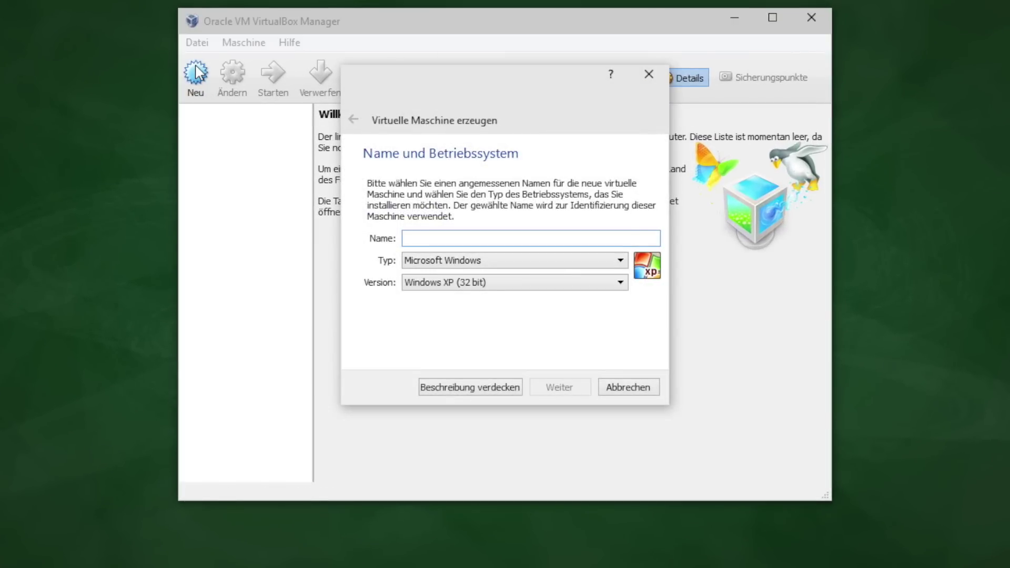
pyautogui.write('Probier-PC')
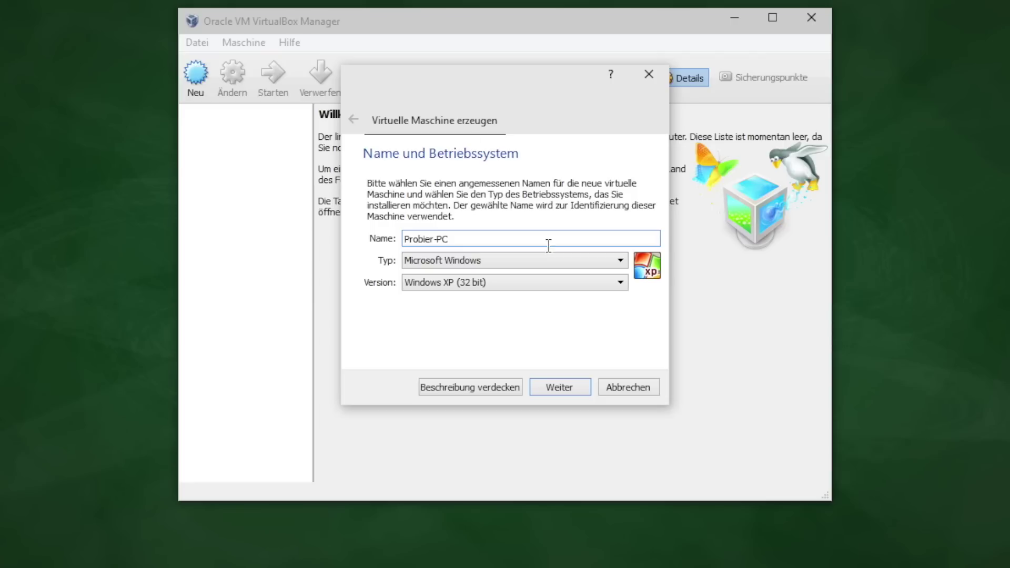
pyautogui.click(620, 283)
pyautogui.scroll(-1, 555, 342)
pyautogui.click(505, 381)
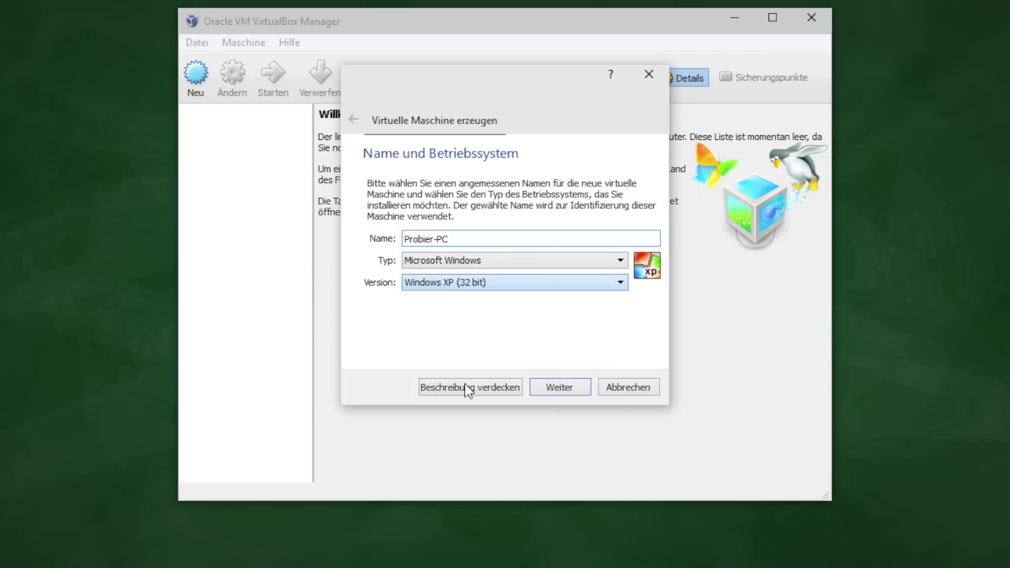
pyautogui.click(575, 385)
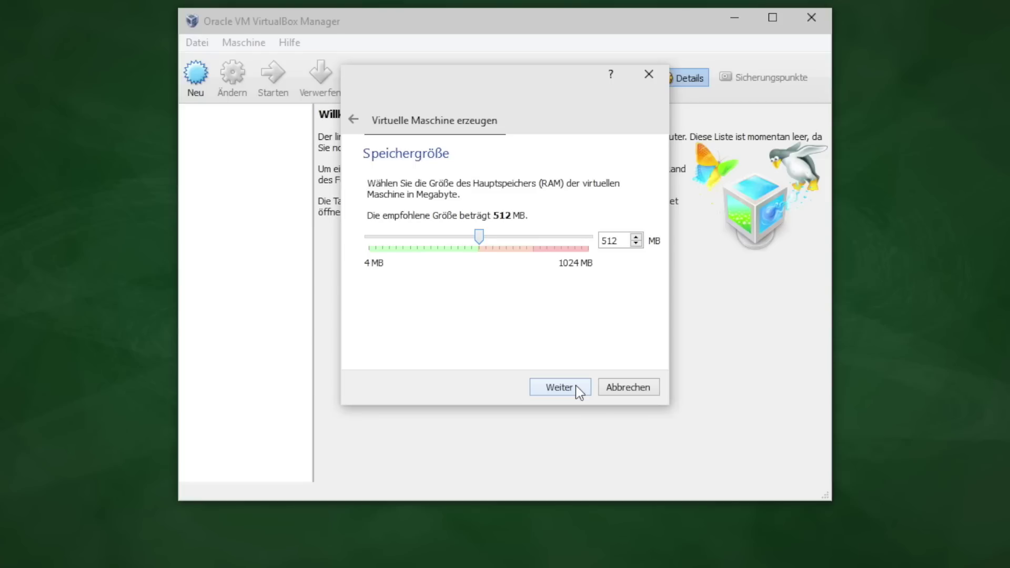
# Give the machine 512 MB of memory and create a dynamically allocated 25 GB VDI hard disk named Probier-PC
pyautogui.click(575, 387)
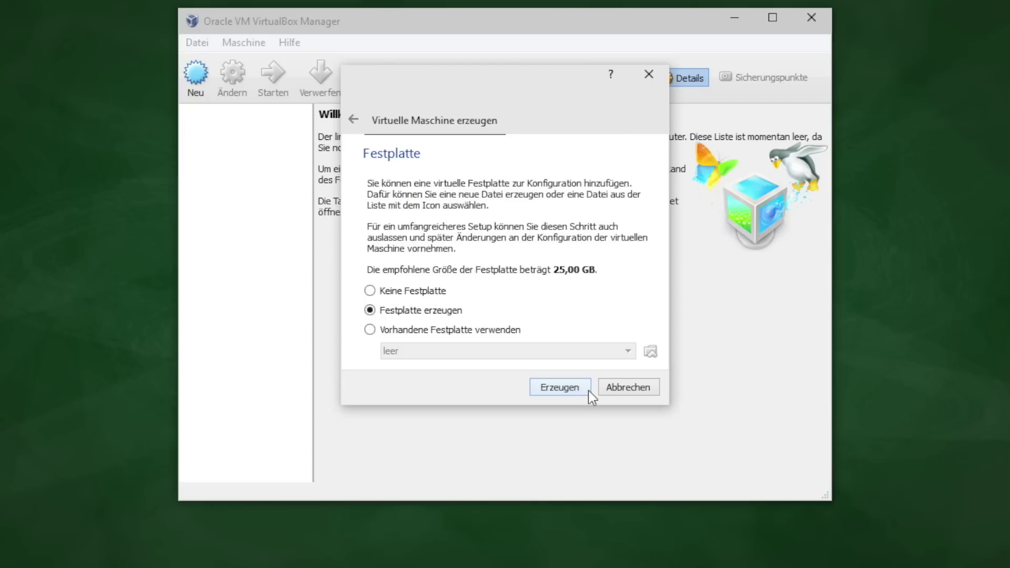
pyautogui.click(589, 392)
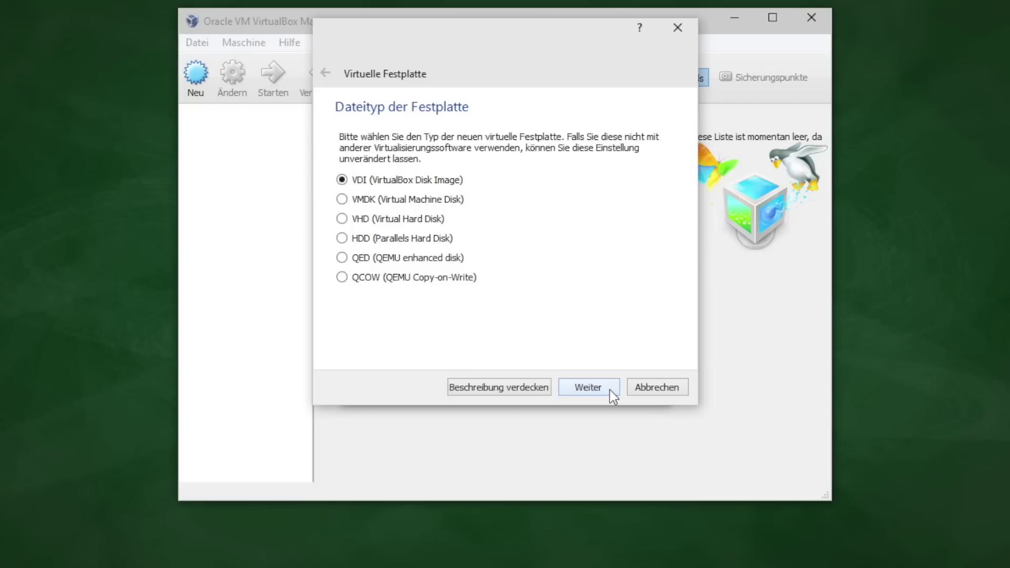
pyautogui.click(610, 389)
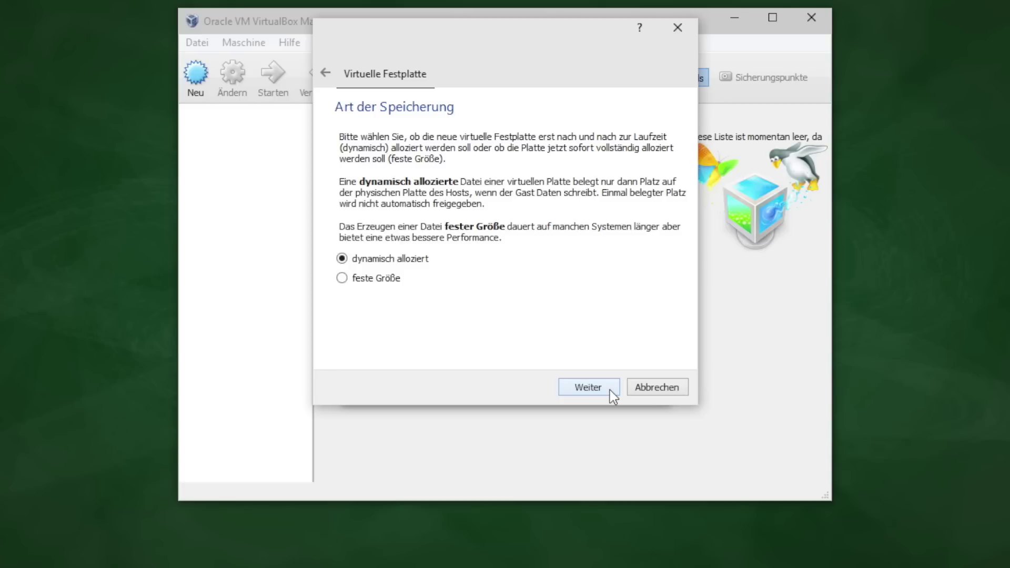
pyautogui.click(610, 390)
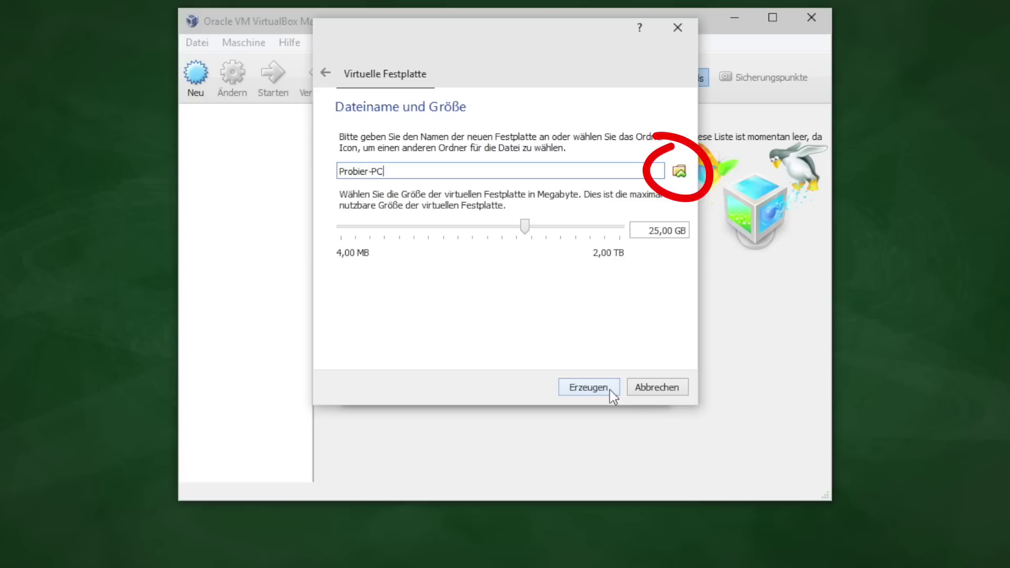
pyautogui.click(610, 390)
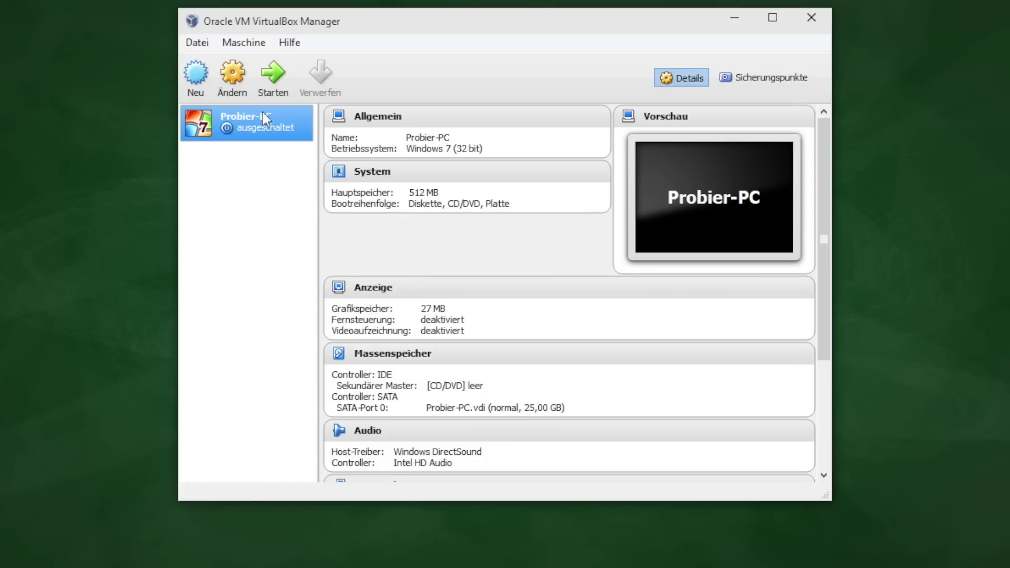
# Start the Probier-PC machine with Win_7_Hm_Prem_German_x32.iso from the Downloads folder as its boot medium
pyautogui.click(280, 77)
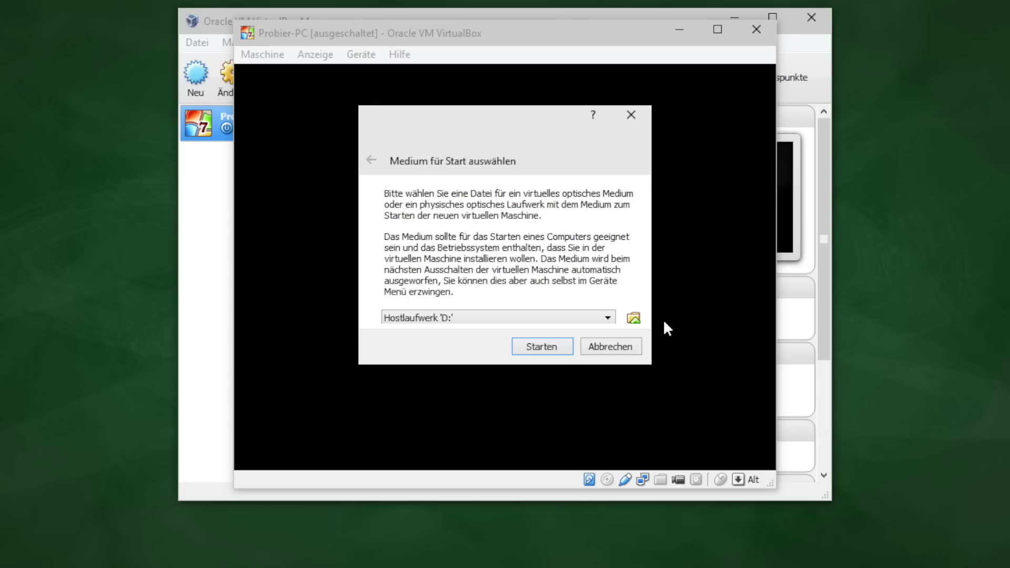
pyautogui.click(635, 318)
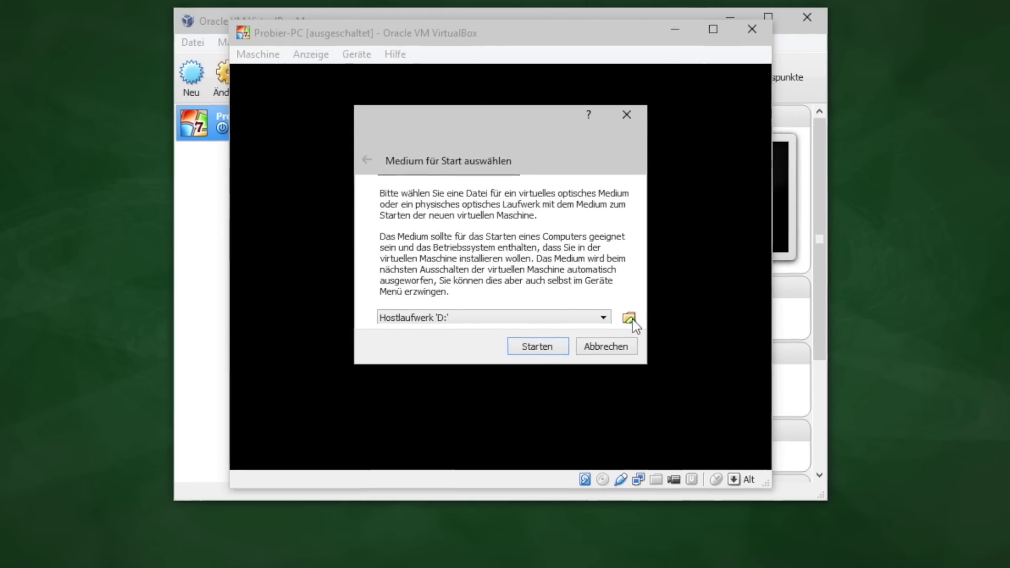
pyautogui.click(607, 246)
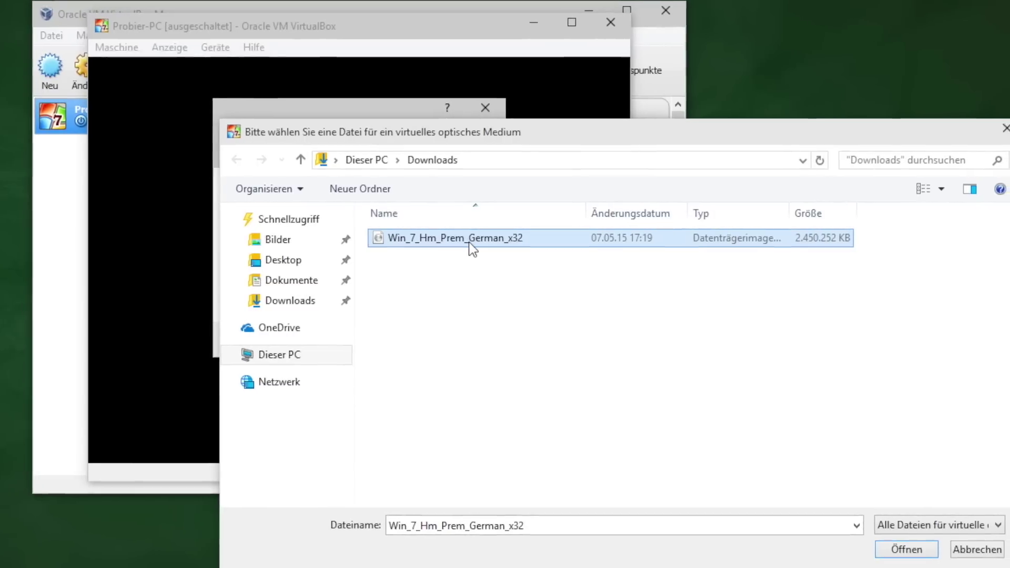
pyautogui.click(910, 551)
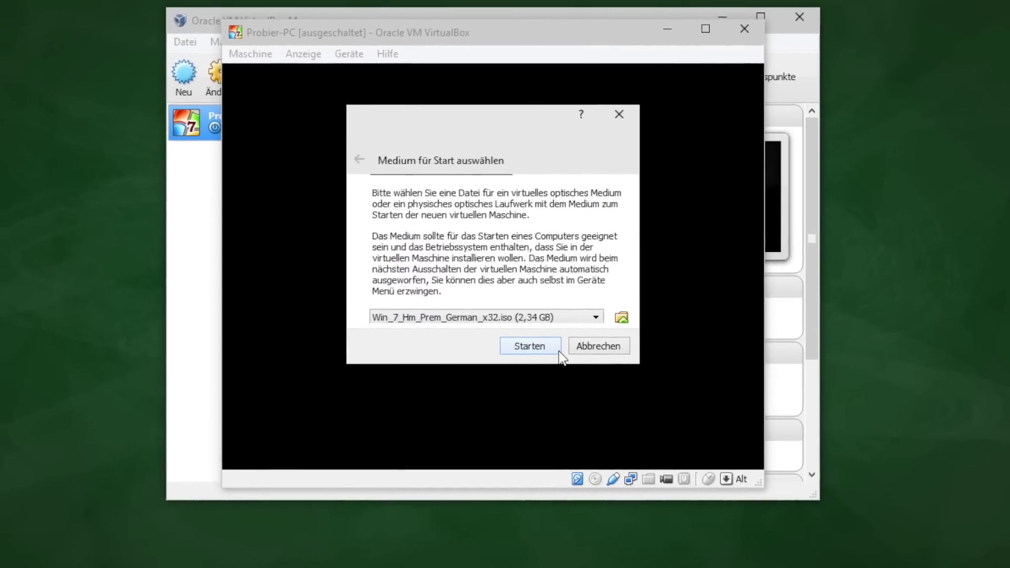
pyautogui.click(497, 348)
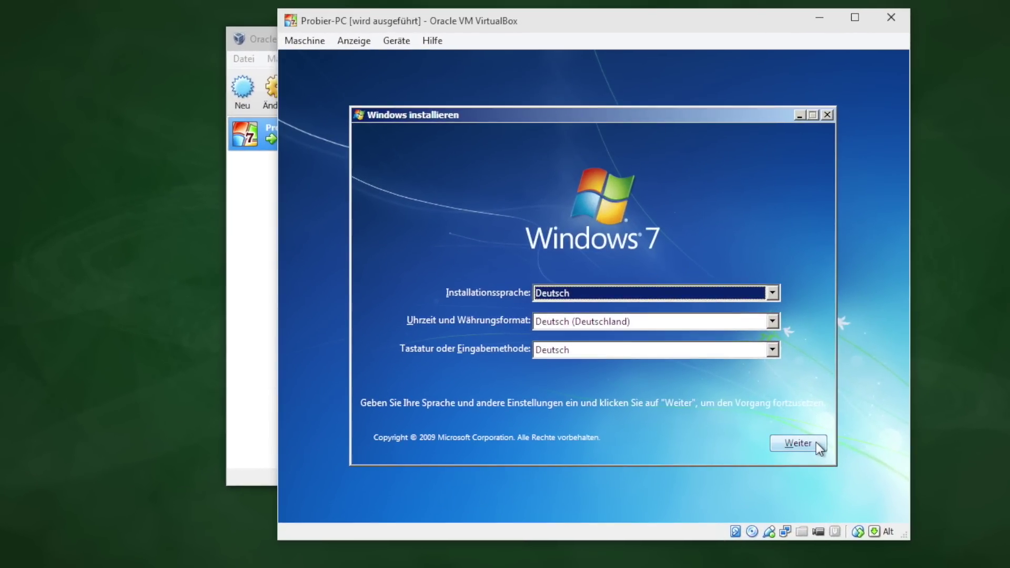
# Begin a custom Windows 7 installation in German on the unallocated 25 GB space, accepting the license terms
pyautogui.click(817, 443)
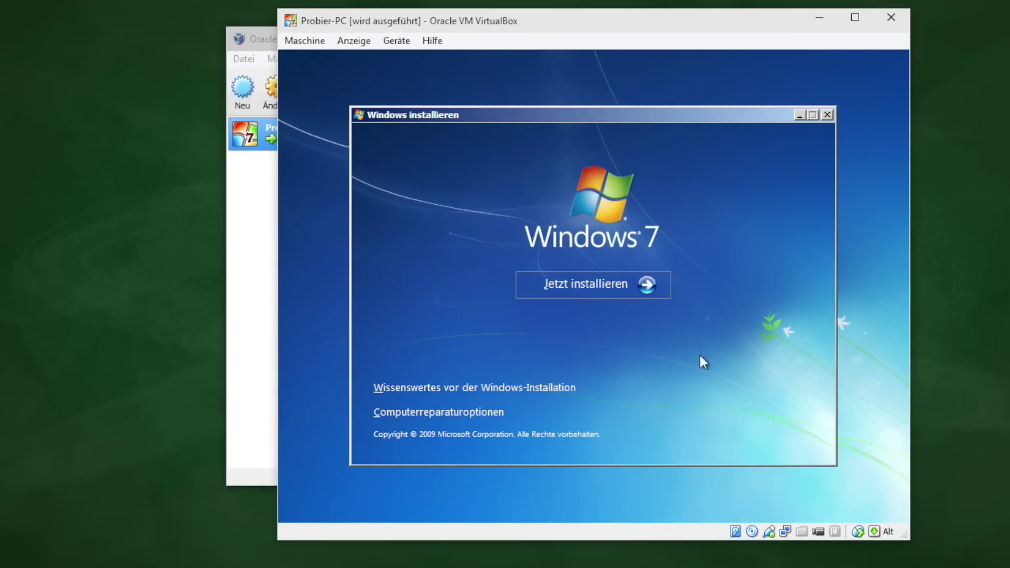
pyautogui.click(652, 288)
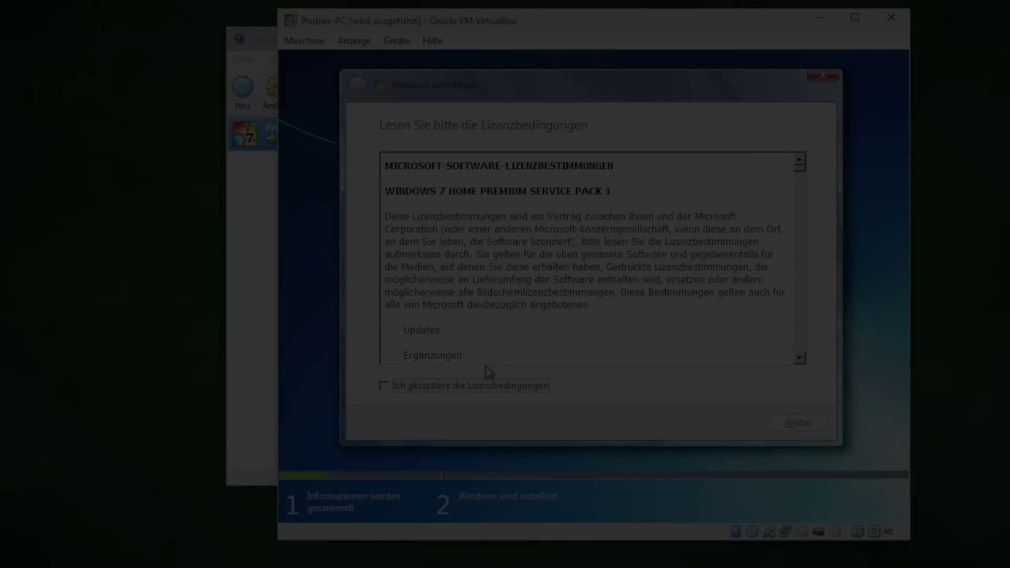
pyautogui.click(383, 386)
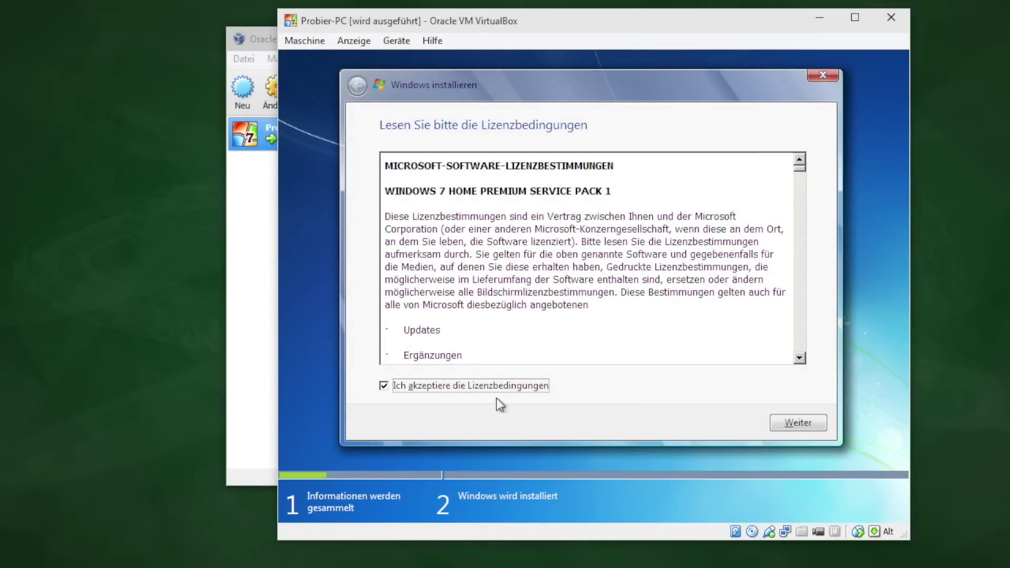
pyautogui.click(814, 424)
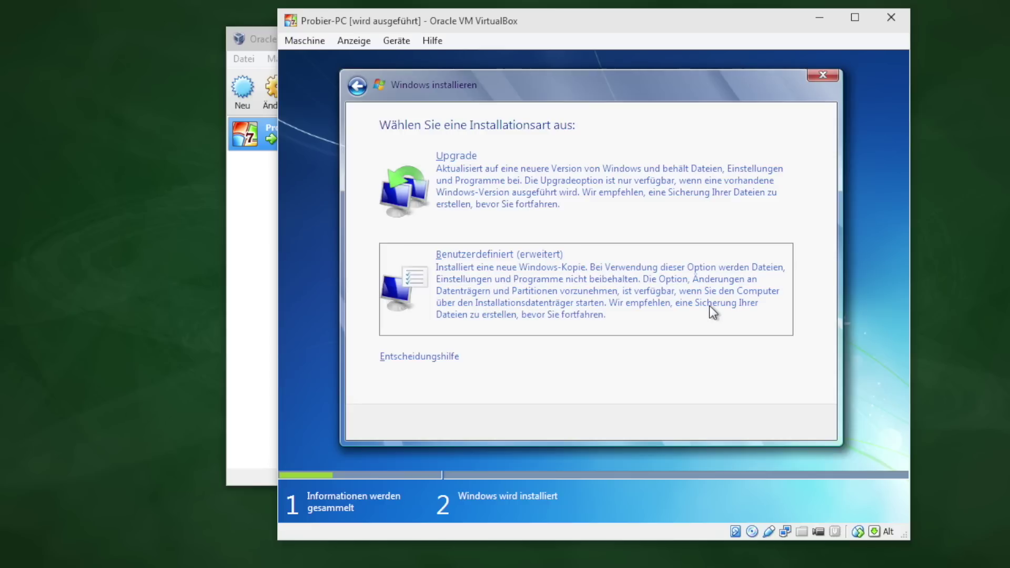
pyautogui.click(710, 307)
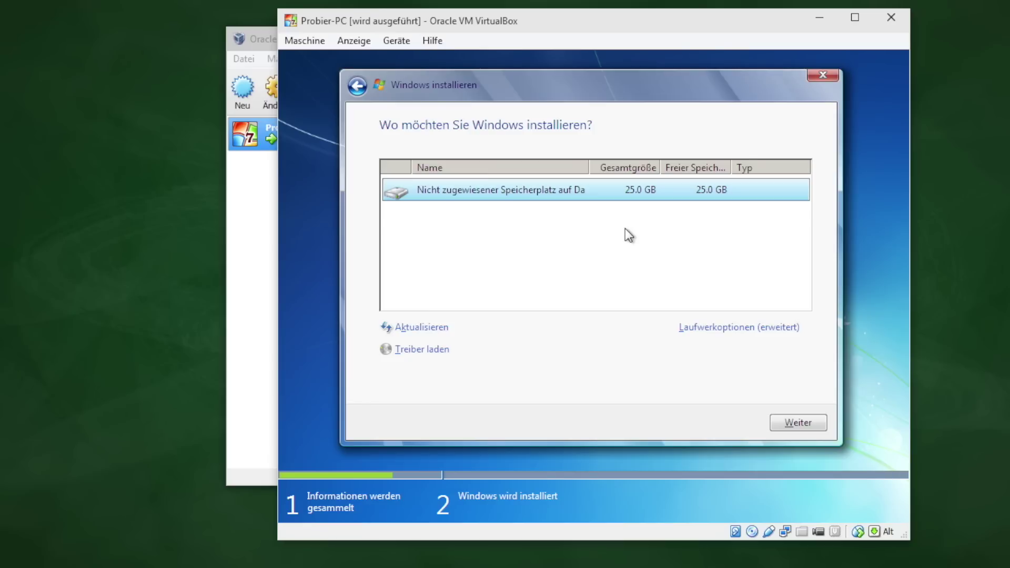
pyautogui.click(817, 426)
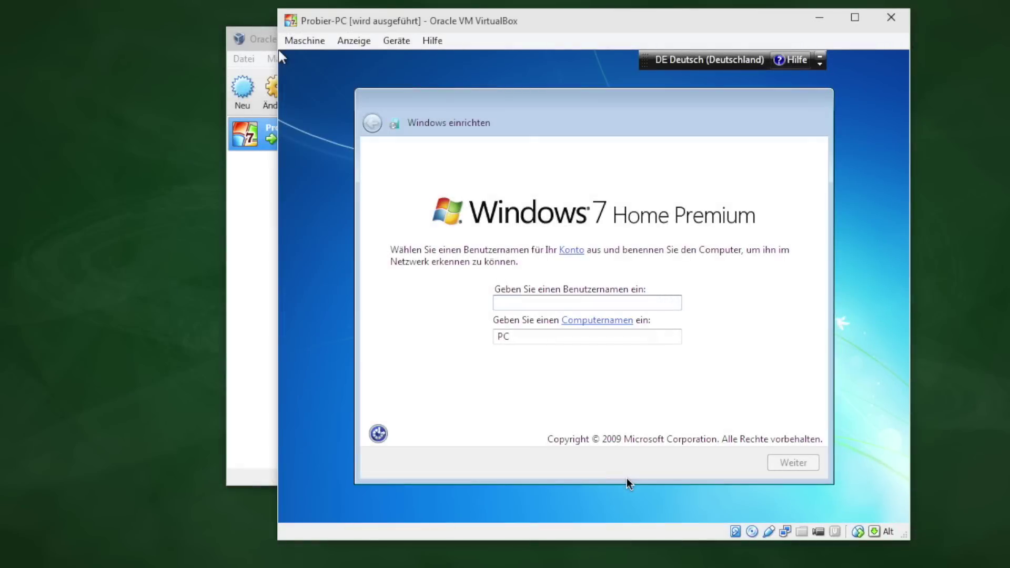
# Enter the account's user name in the Windows setup, leave the password blank and skip the product key
pyautogui.write('Maxico')
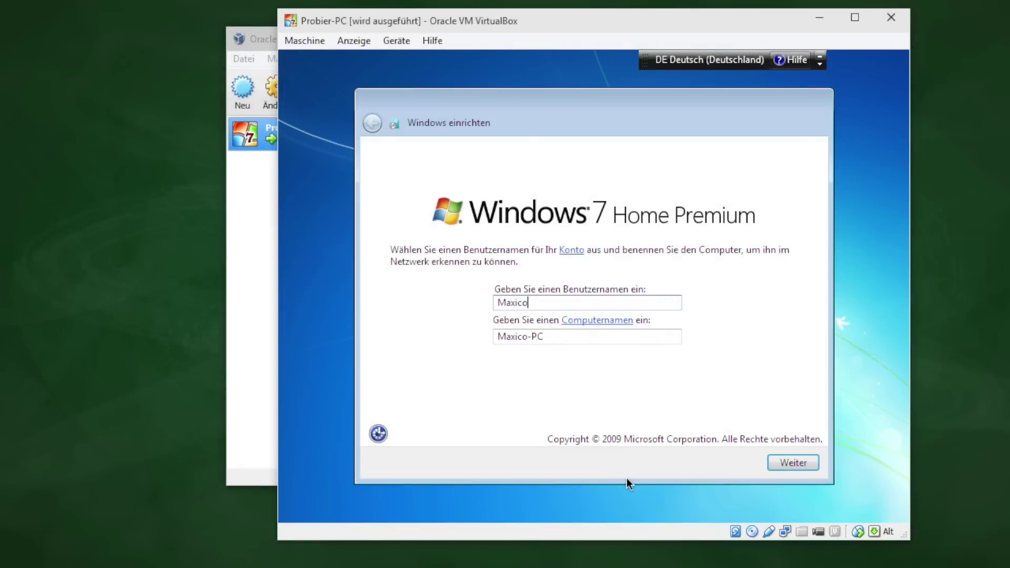
pyautogui.click(815, 468)
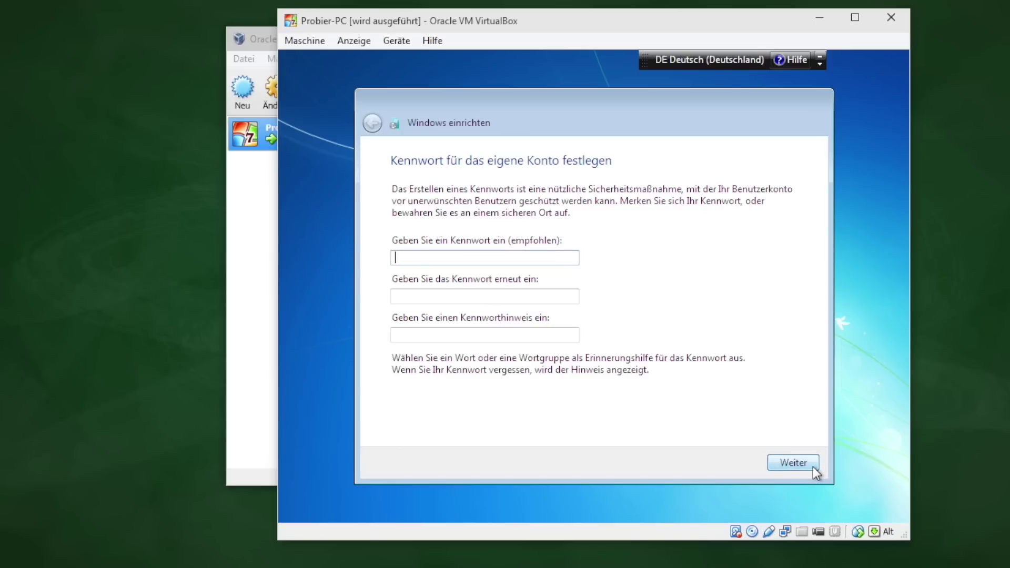
pyautogui.click(814, 468)
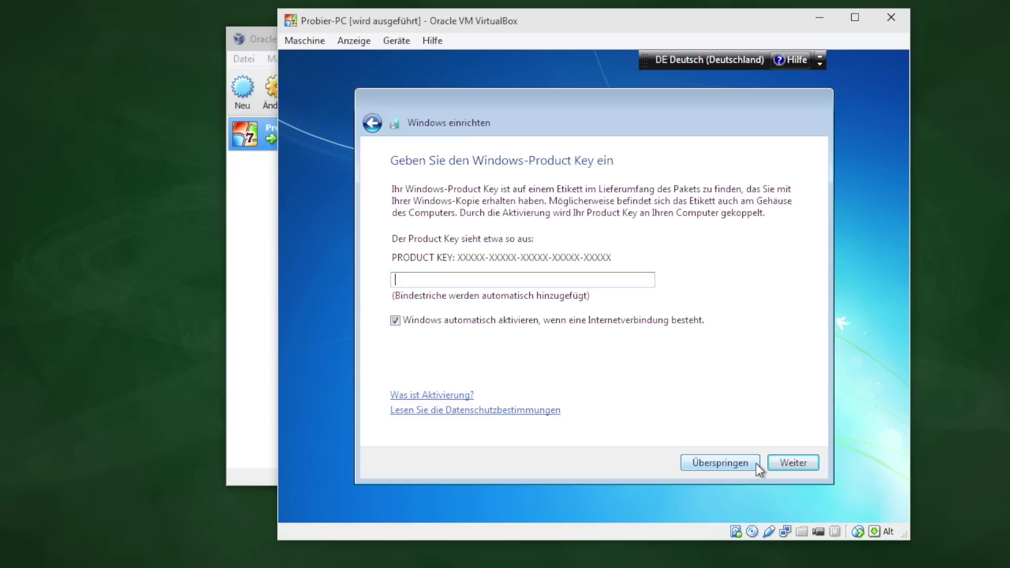
pyautogui.click(756, 463)
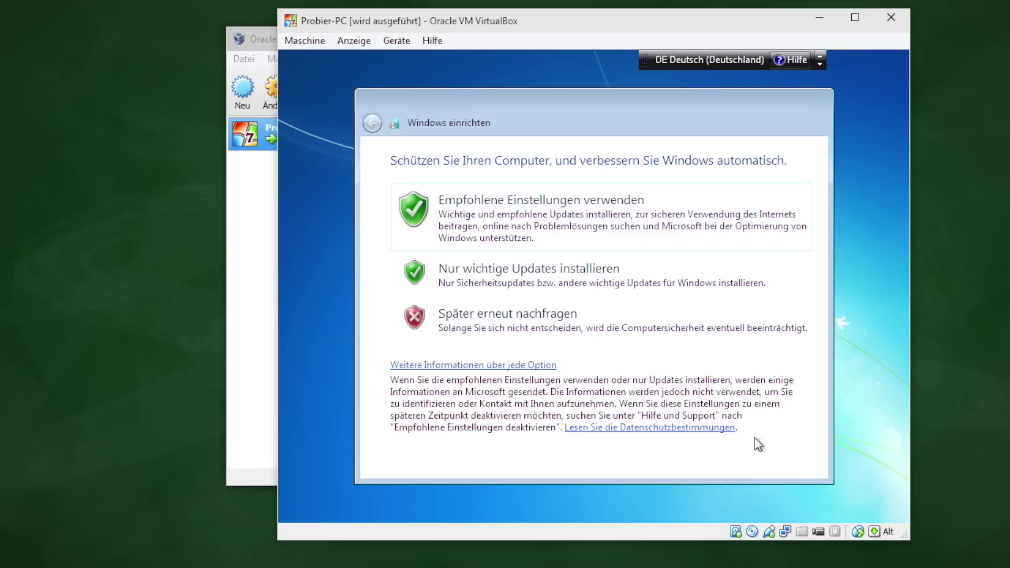
# Finish the Windows setup with recommended update settings, the Berlin time zone (UTC+01:00) and the home network location
pyautogui.click(735, 229)
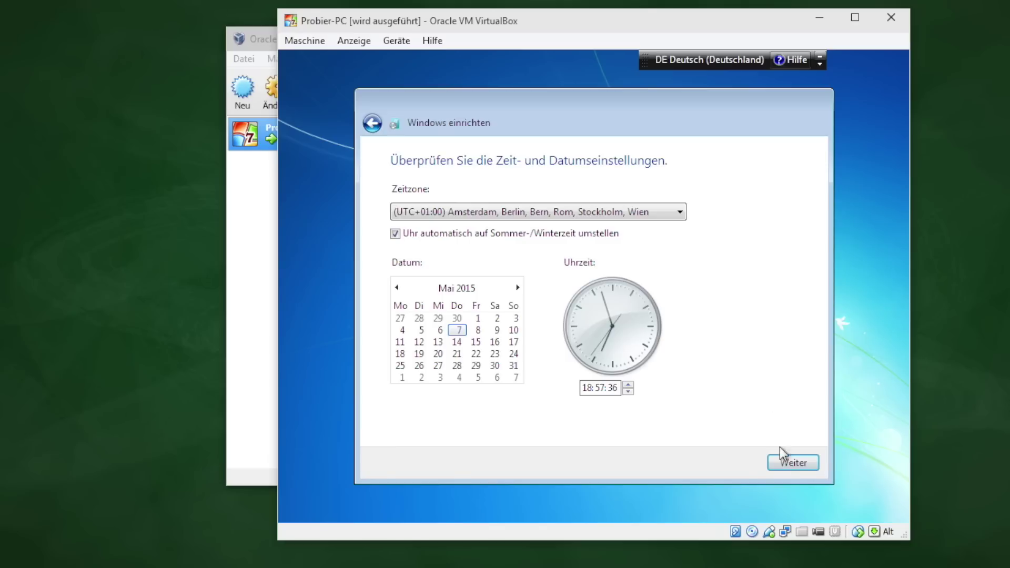
pyautogui.click(788, 464)
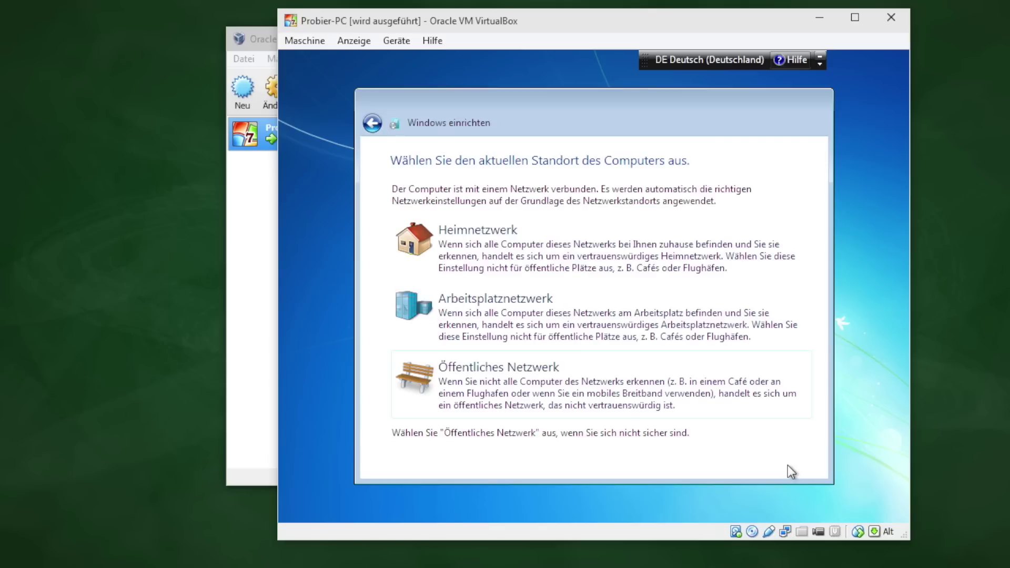
pyautogui.click(699, 256)
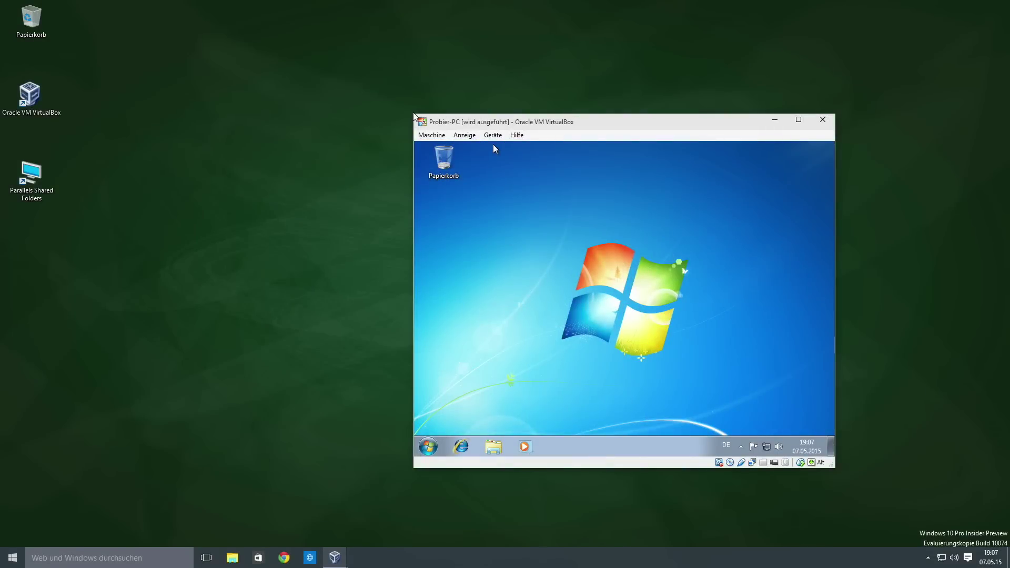
# Enlarge the virtual machine window and insert the Guest Additions medium into the running machine
pyautogui.moveTo(412, 113); pyautogui.dragTo(299, 85)
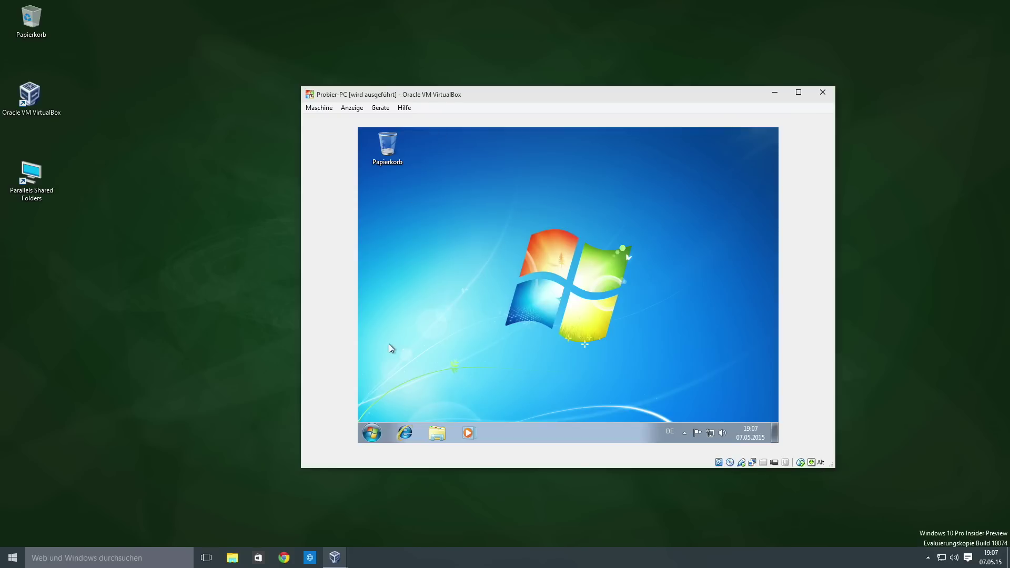
pyautogui.click(370, 433)
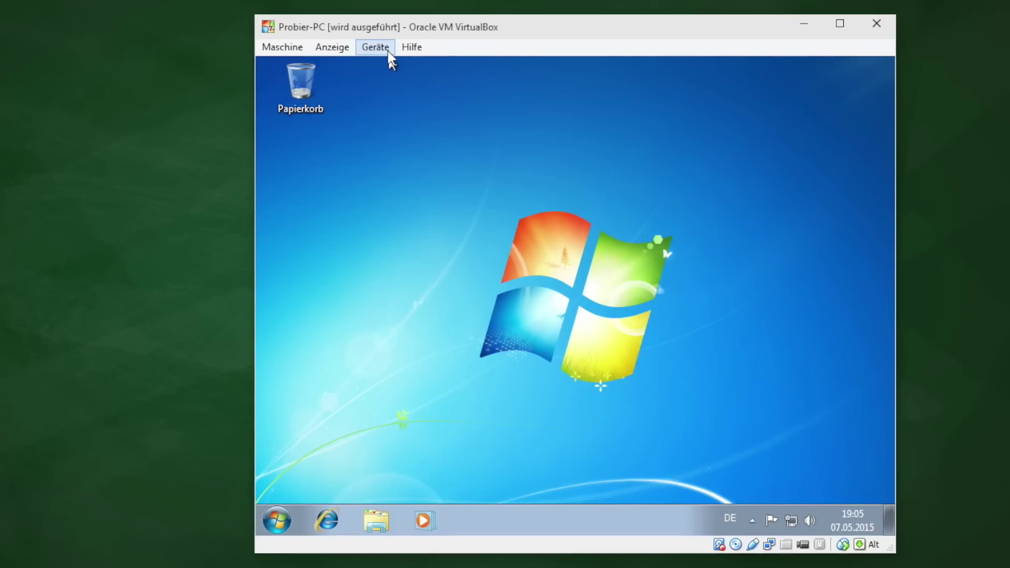
pyautogui.click(387, 51)
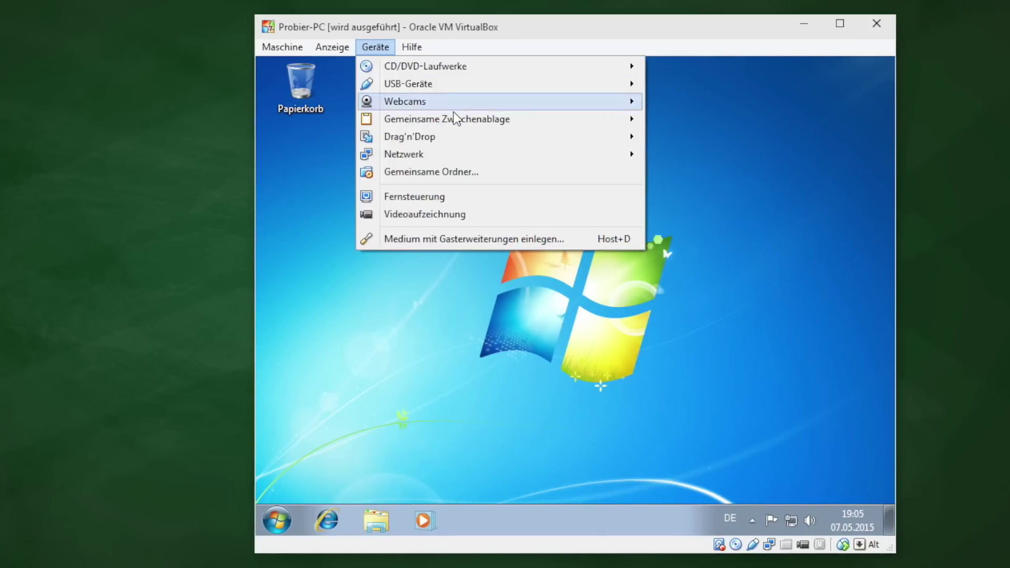
pyautogui.click(579, 238)
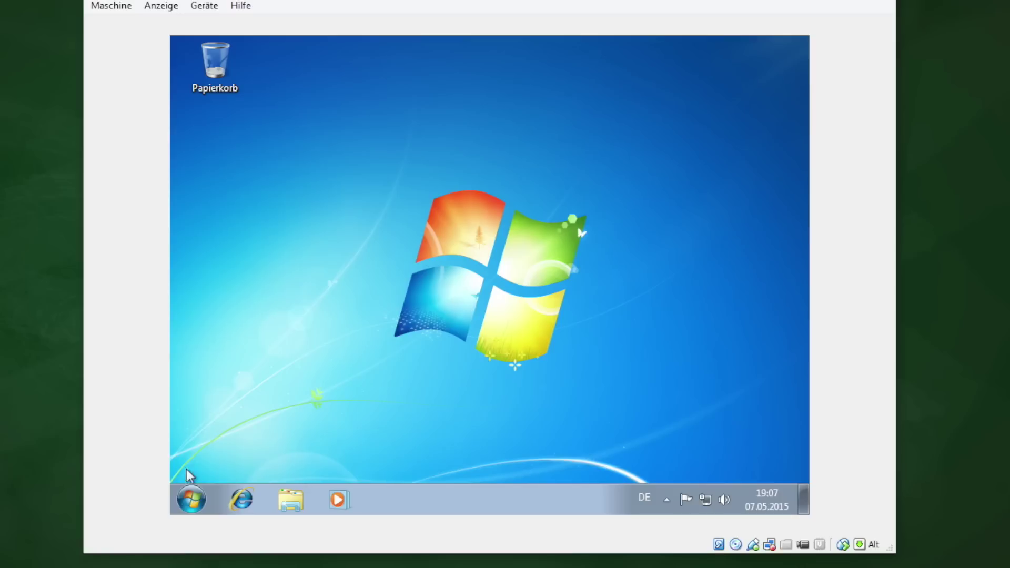
# Open the VirtualBox Guest Additions CD drive (D:) inside the virtual machine and run VBoxWindowsAdditions
pyautogui.click(191, 499)
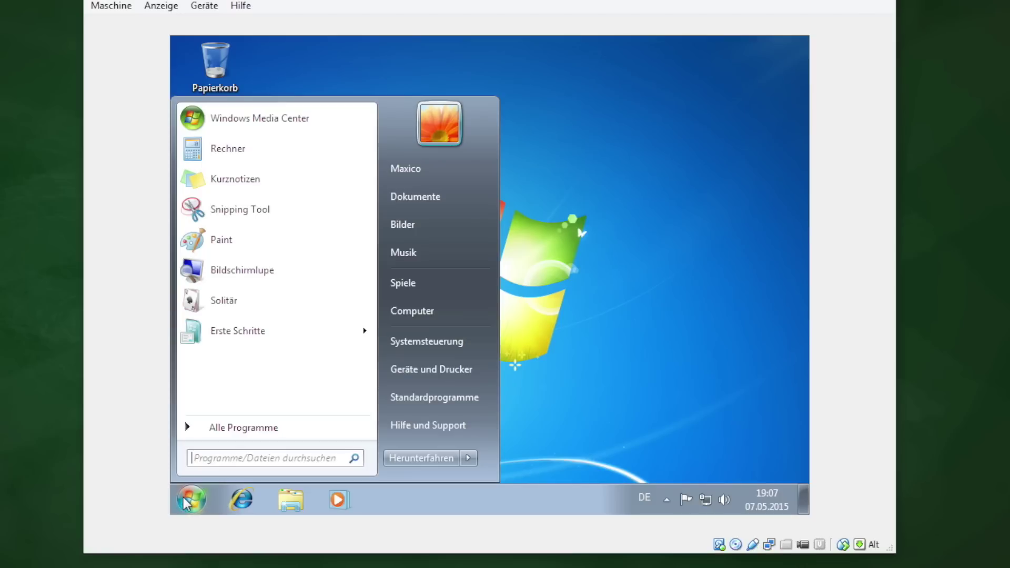
pyautogui.click(466, 313)
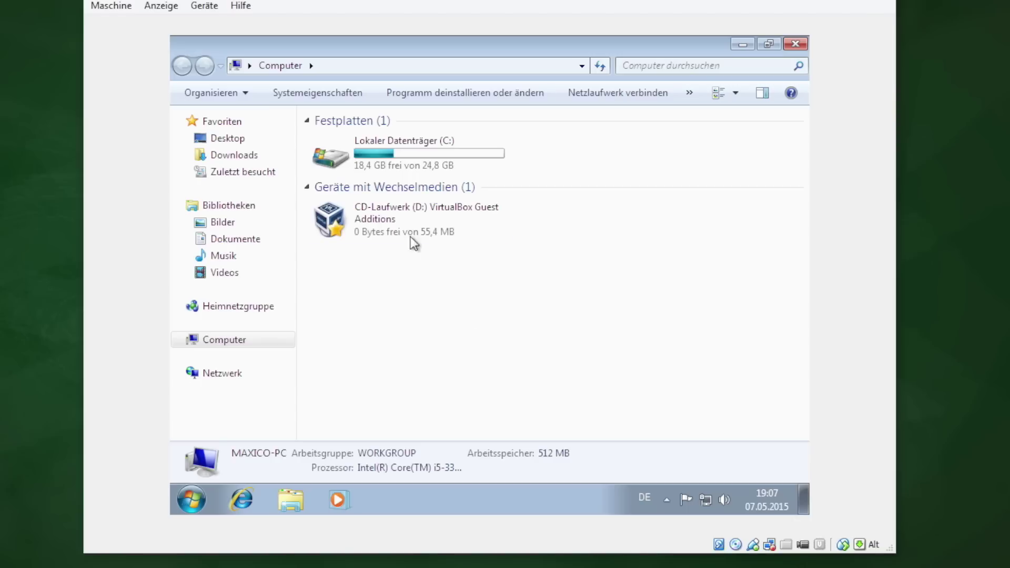
pyautogui.click(374, 201)
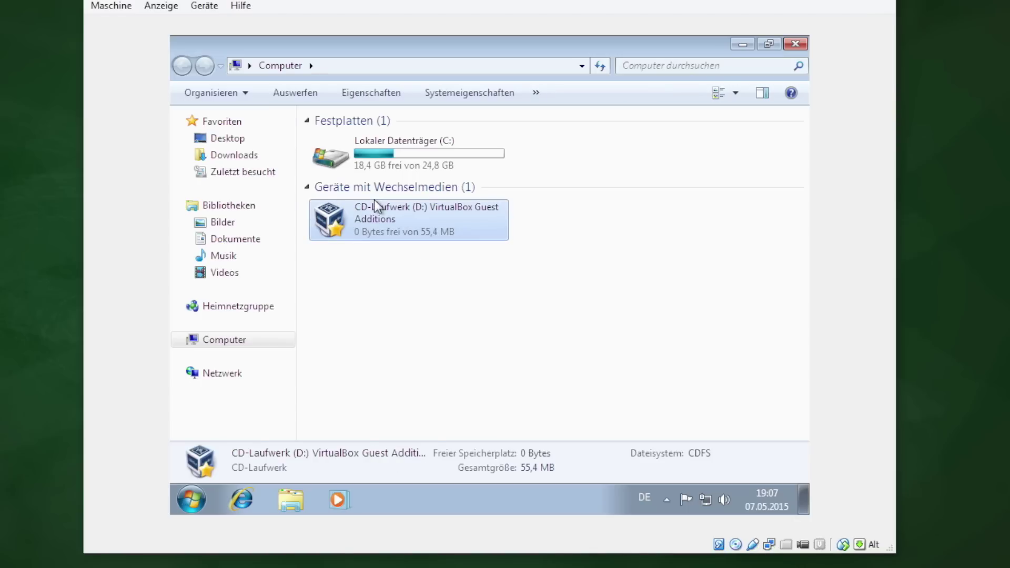
pyautogui.doubleClick(374, 200)
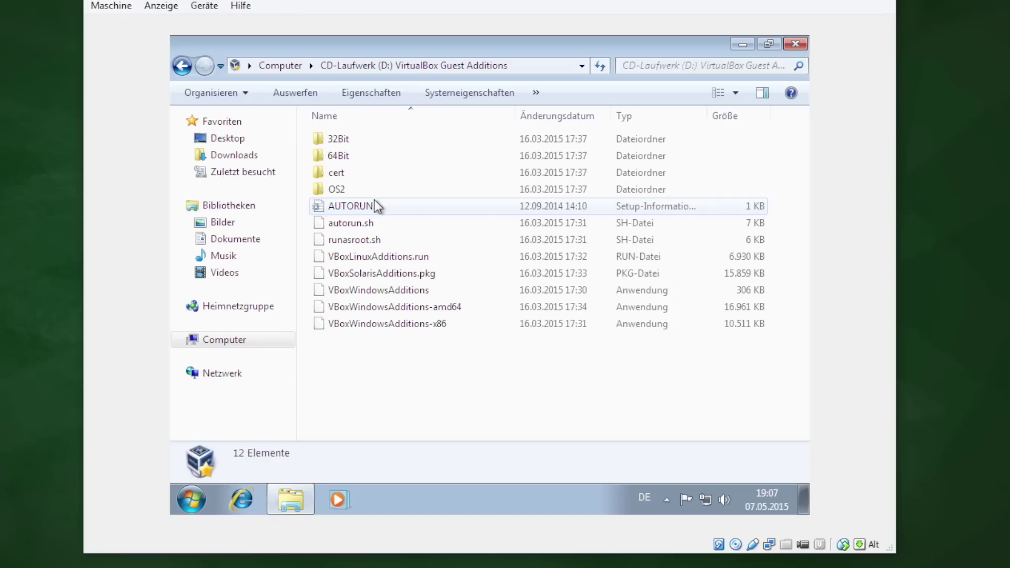
pyautogui.doubleClick(457, 290)
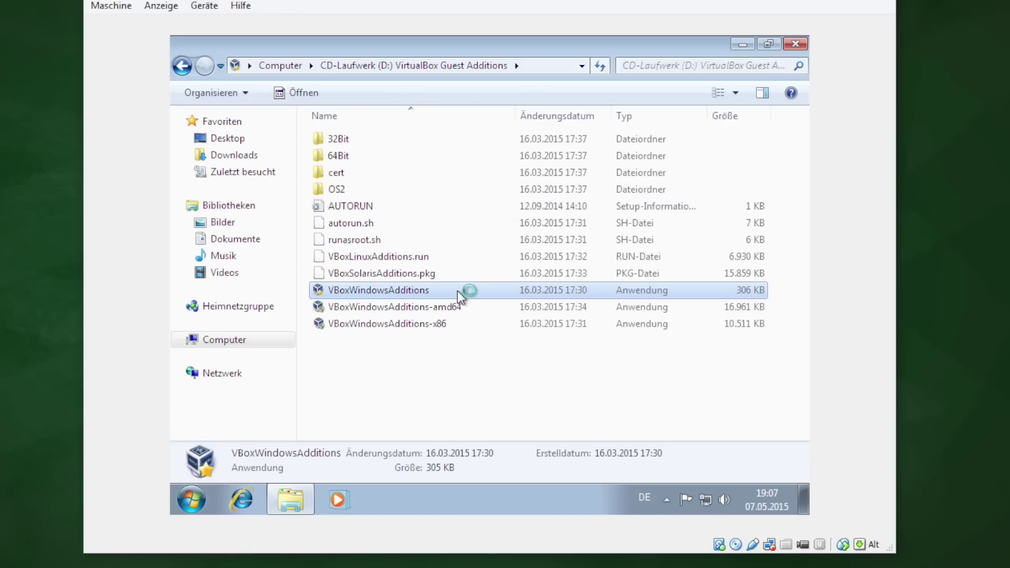
pyautogui.click(551, 294)
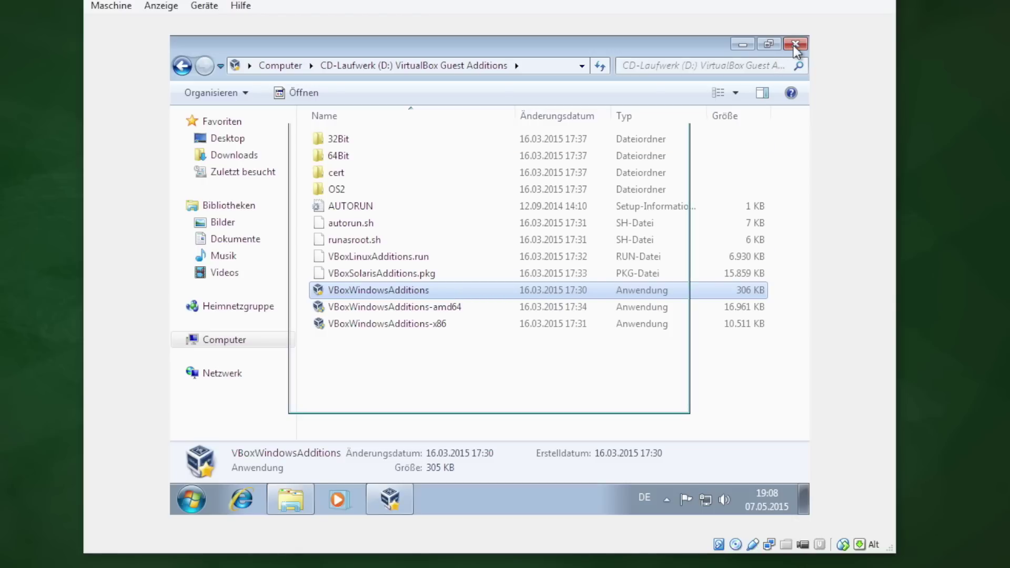
# Close the CD drive window and start installing Guest Additions 4.3.26 in the default target folder with the default components
pyautogui.click(795, 44)
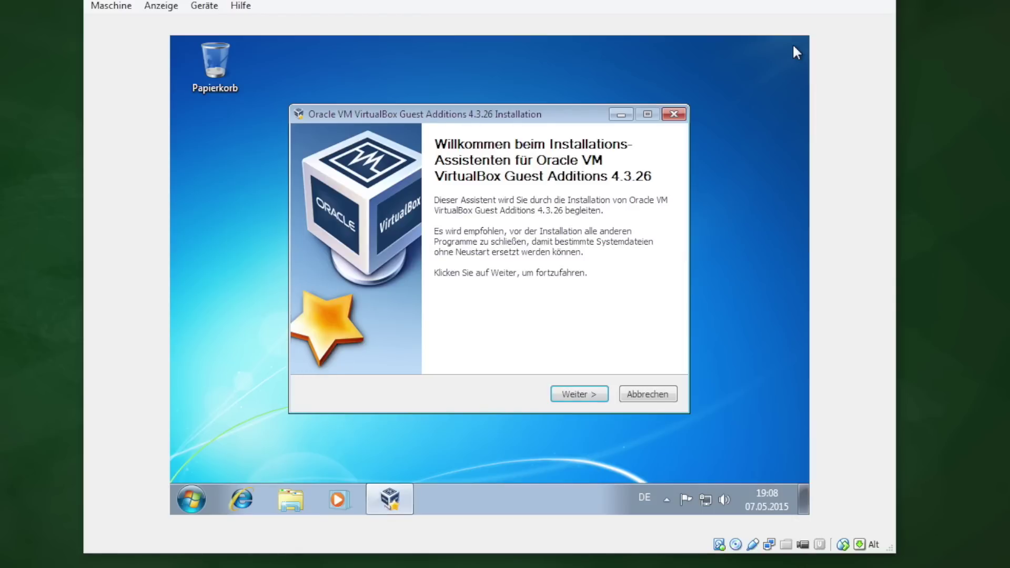
pyautogui.click(602, 393)
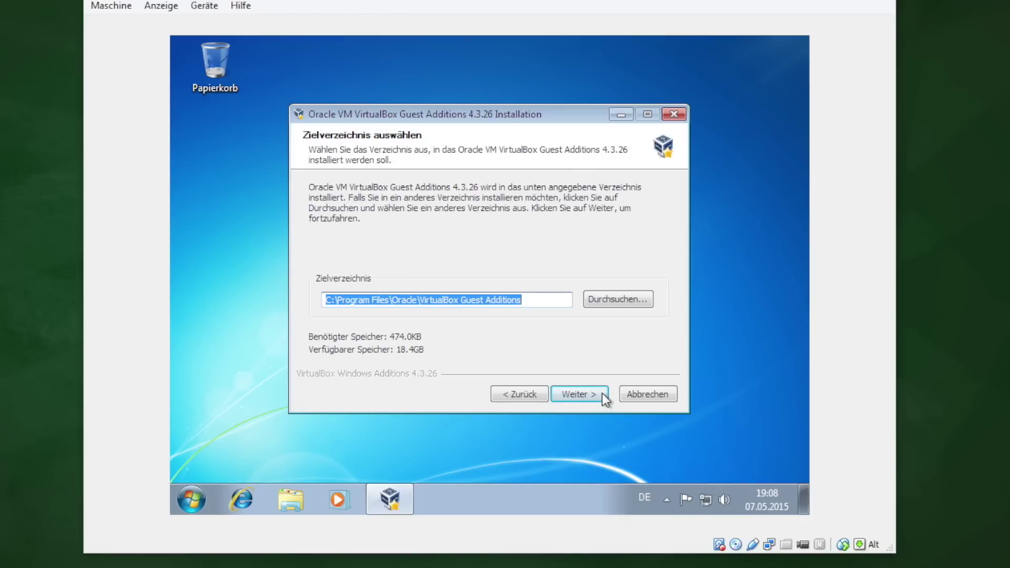
pyautogui.click(601, 393)
pyautogui.click(602, 393)
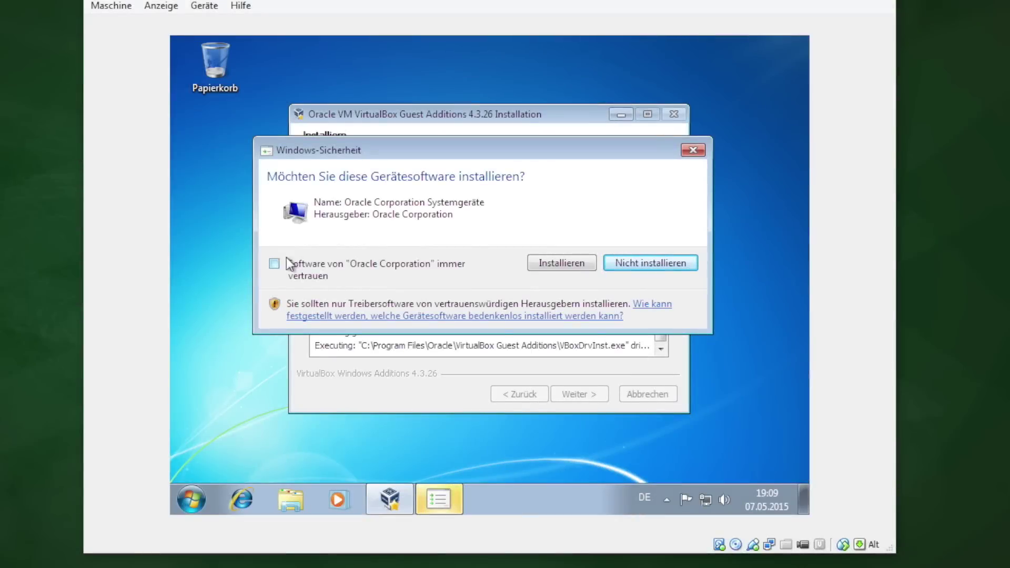
# Install the Oracle device software with Oracle Corporation always trusted, and finish the Guest Additions setup with an immediate Windows restart
pyautogui.click(287, 260)
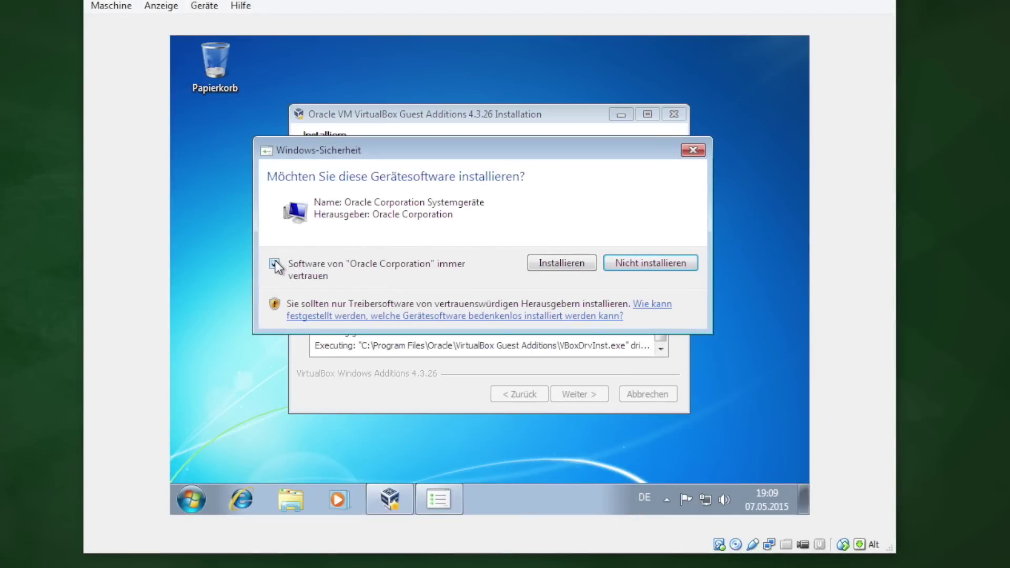
pyautogui.click(534, 266)
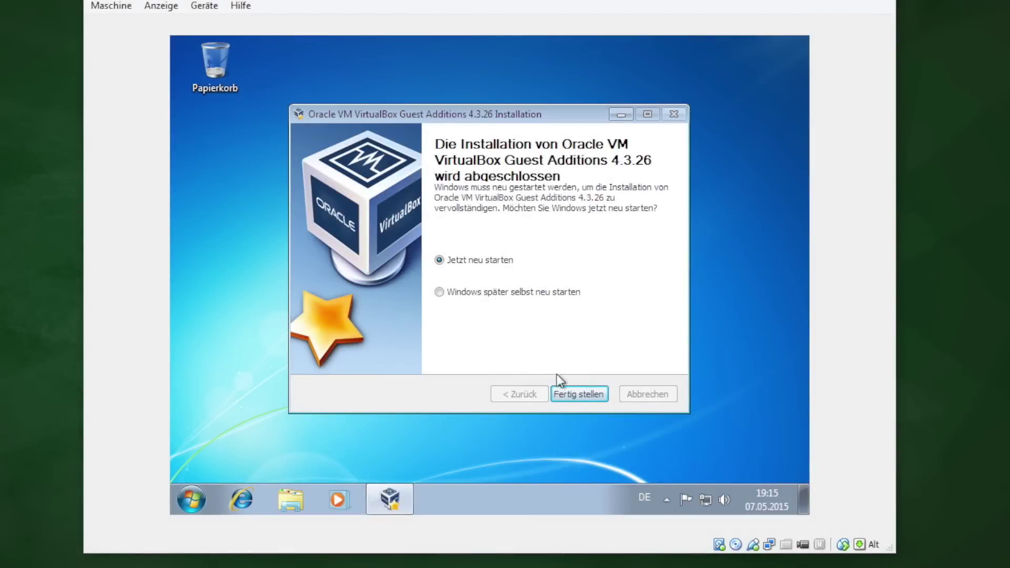
pyautogui.click(599, 393)
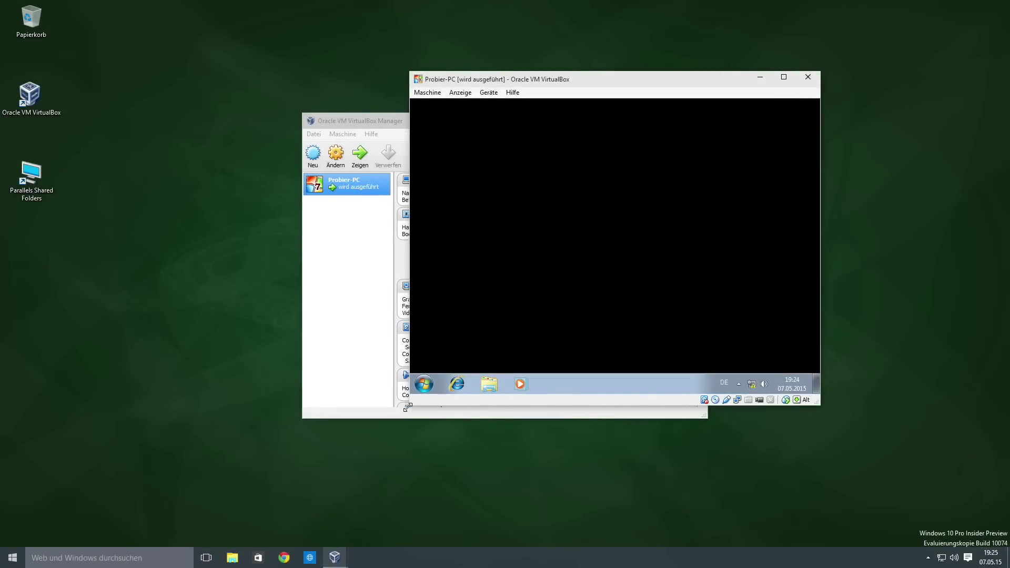
# Enlarge the Probier-PC window so the guest desktop adapts to it, and switch the virtual machine to full-screen mode
pyautogui.moveTo(408, 407); pyautogui.dragTo(159, 512)
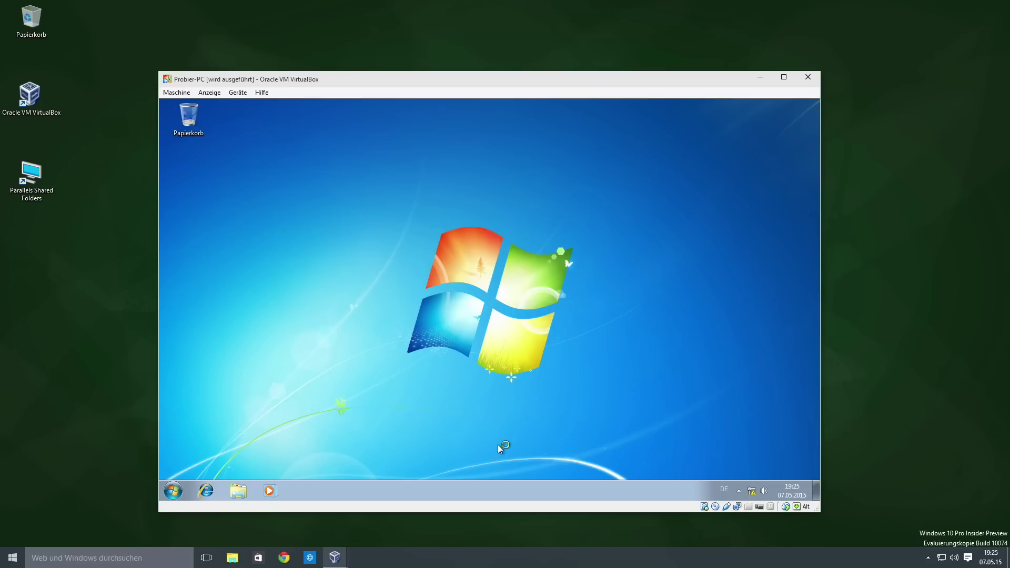
pyautogui.click(218, 96)
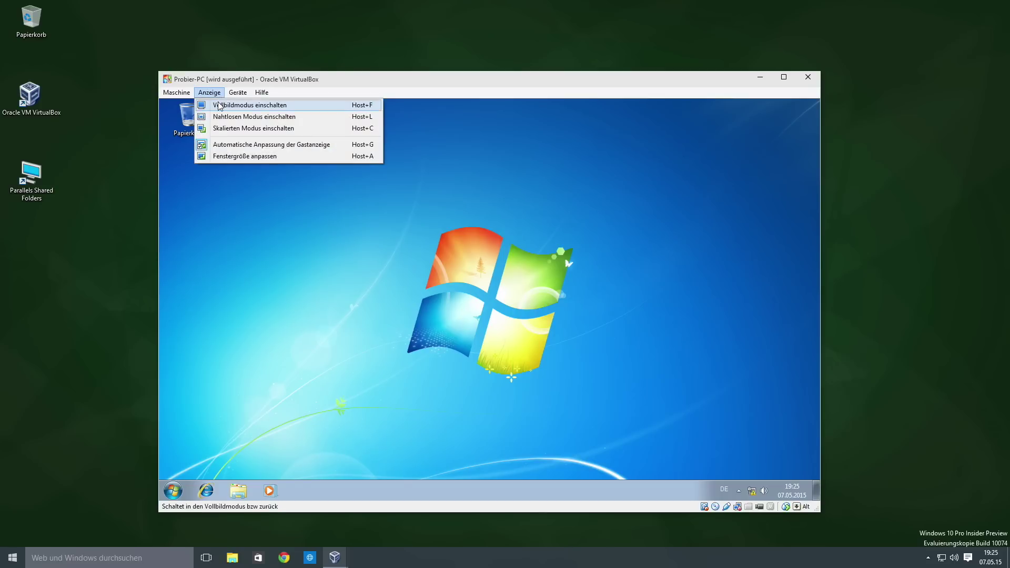
pyautogui.click(219, 104)
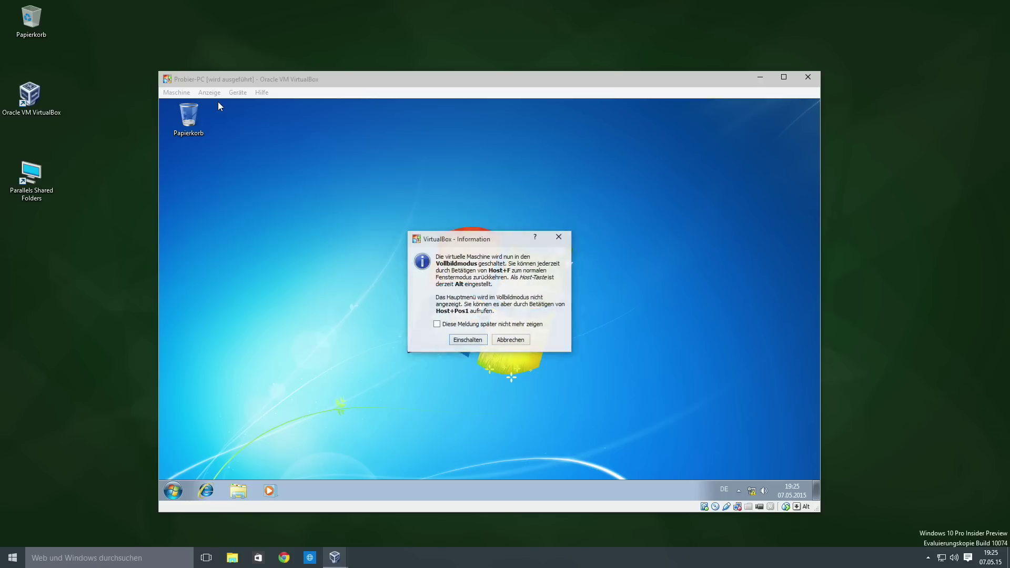
pyautogui.click(468, 340)
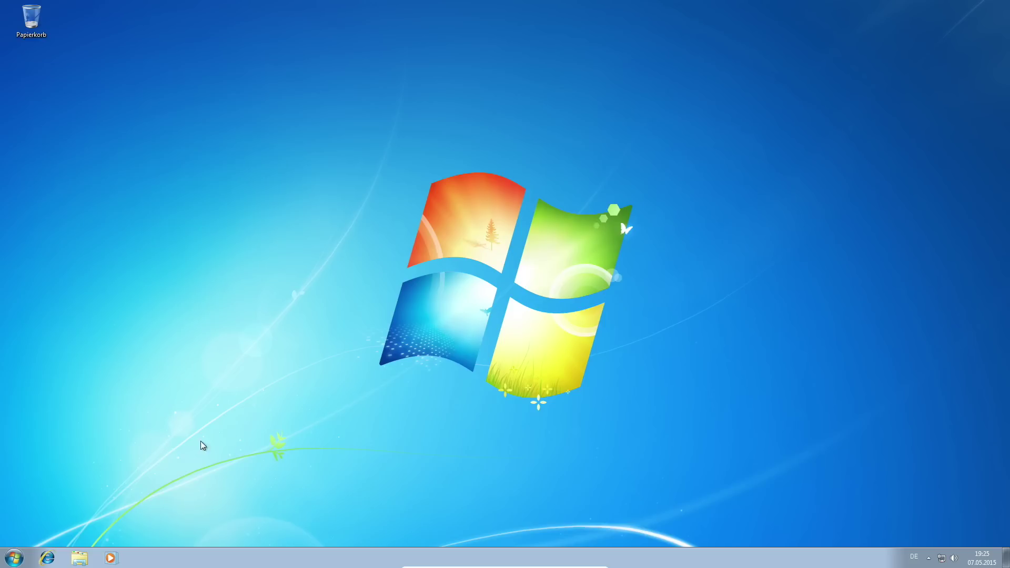
# Open and close the guest's Bibliotheken window in full-screen mode, and return the virtual machine to normal window mode
pyautogui.click(79, 557)
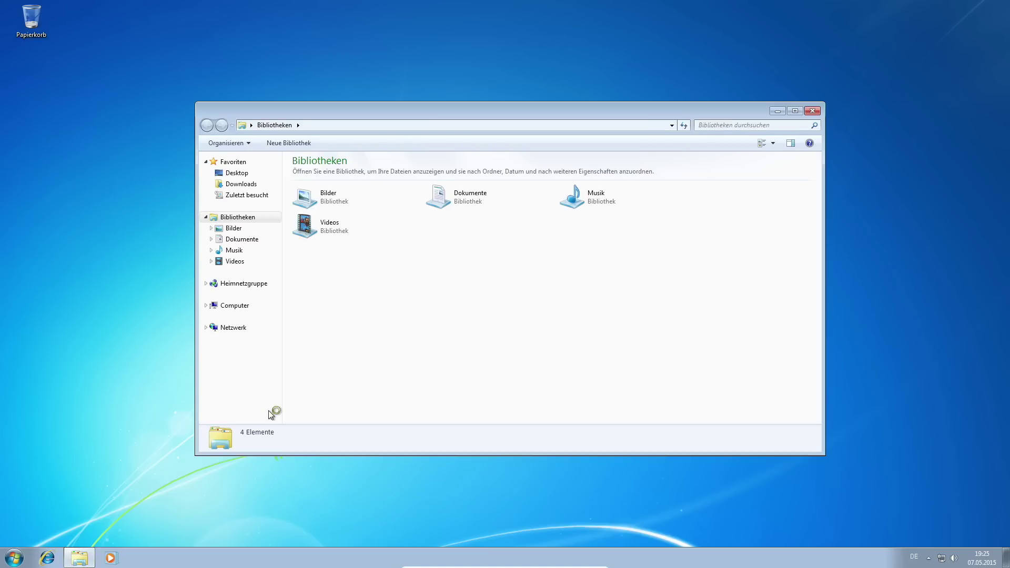
pyautogui.click(813, 111)
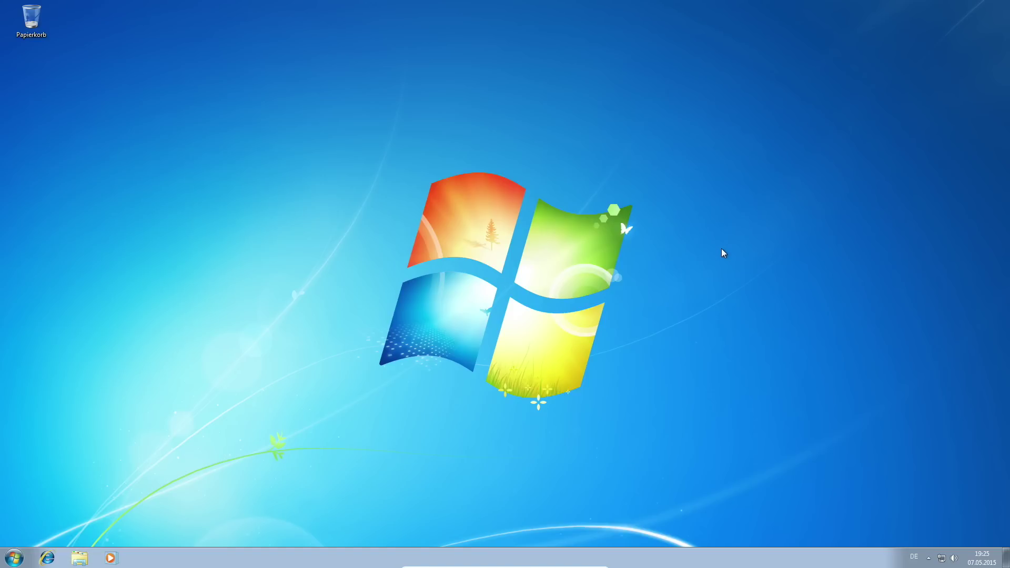
pyautogui.hotkey('ctrl', 'f')
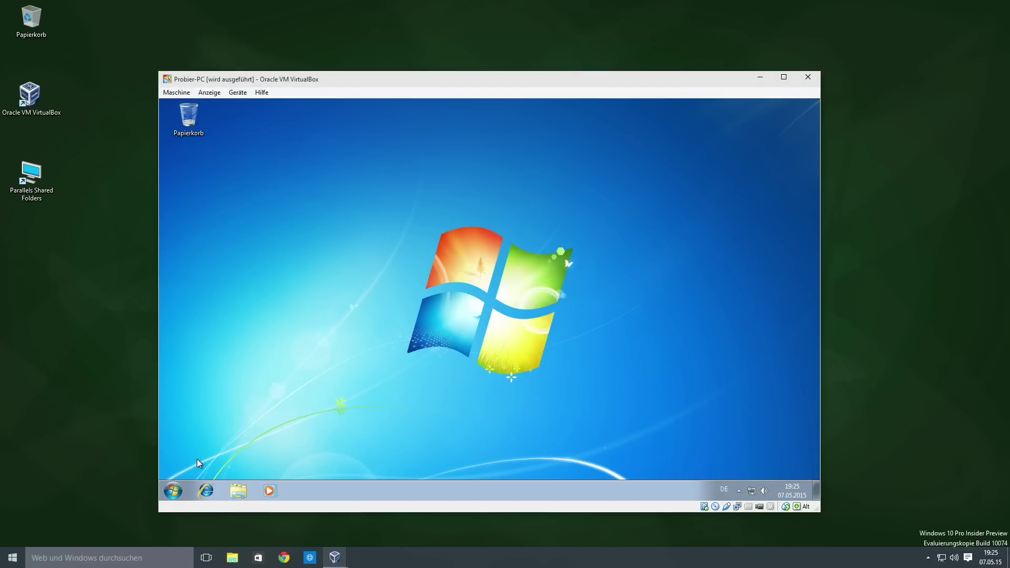
# Shut down Windows 7 inside the Probier-PC virtual machine
pyautogui.click(172, 491)
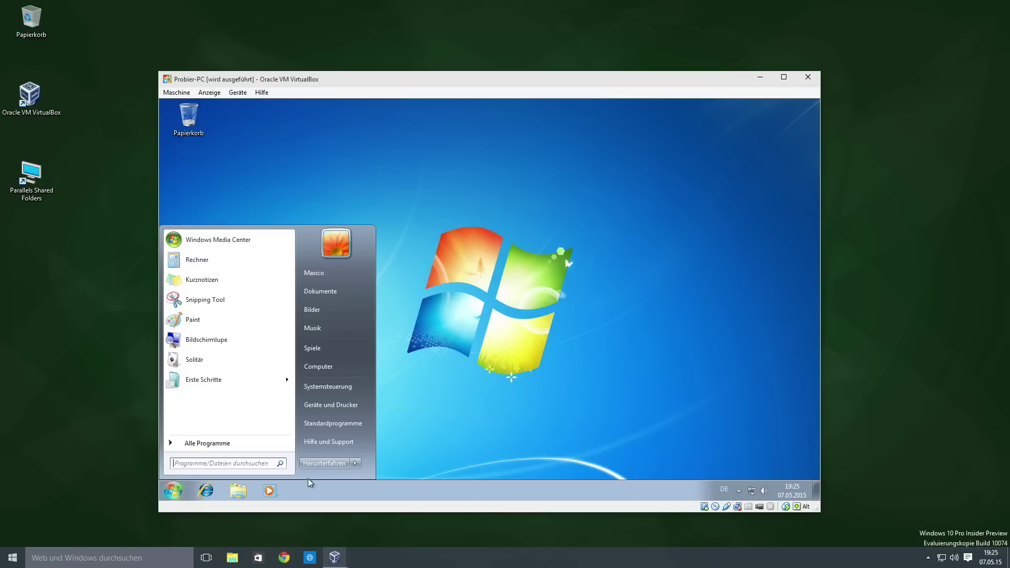
pyautogui.click(314, 463)
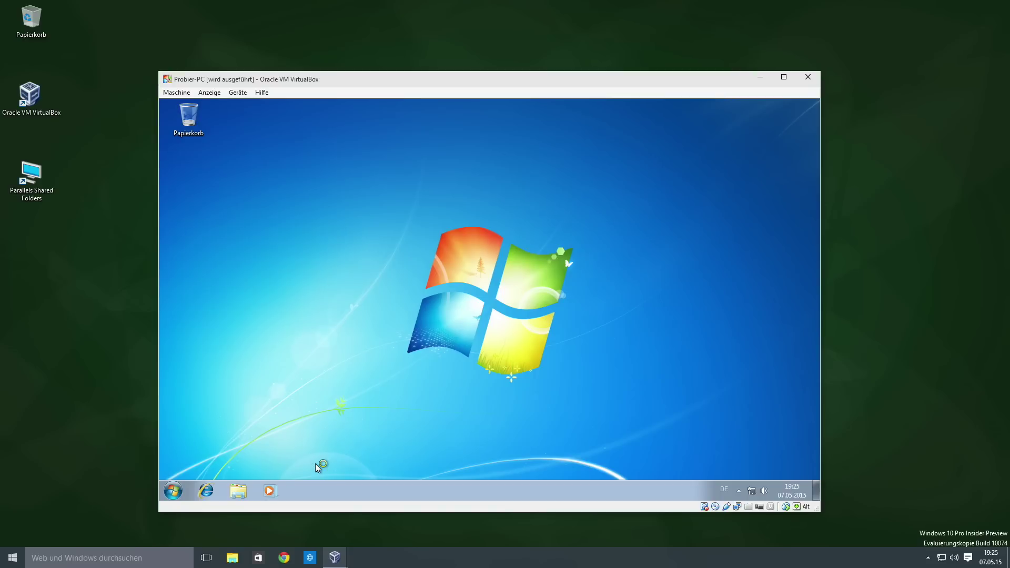